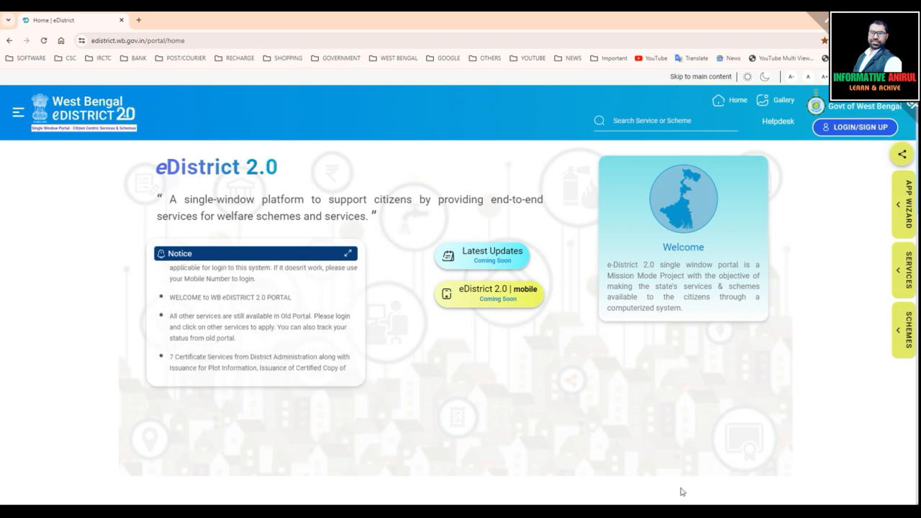
# - Choose mobile OTP delivery on the login page and open the new-user registration form
pyautogui.moveTo(809, 113); pyautogui.dragTo(898, 145)
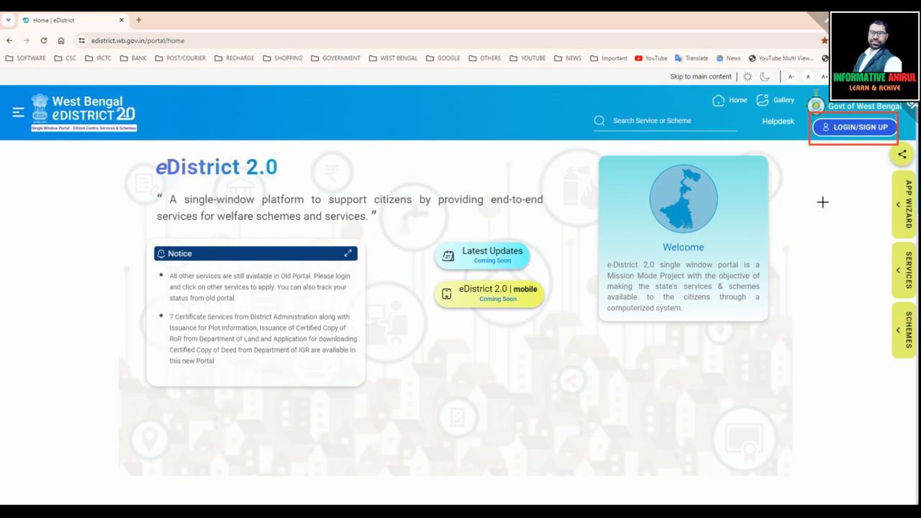
pyautogui.hotkey('ctrl', 'z')
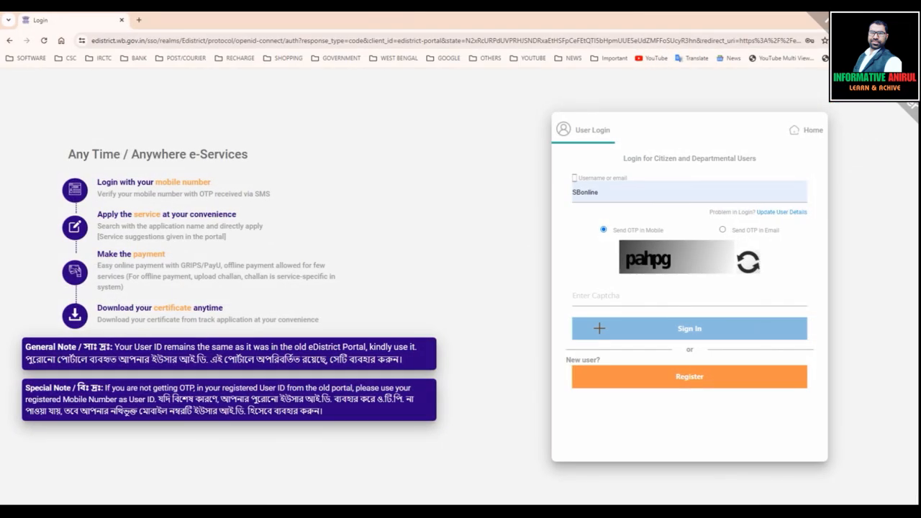
pyautogui.moveTo(571, 181)
pyautogui.mouseDown()
pyautogui.moveTo(720, 181)
pyautogui.moveTo(818, 212)
pyautogui.mouseUp()
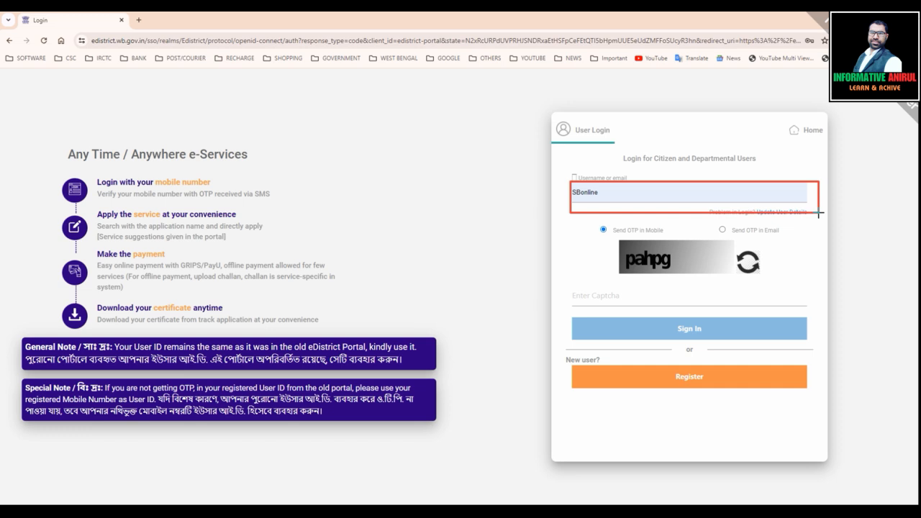
pyautogui.click(603, 230)
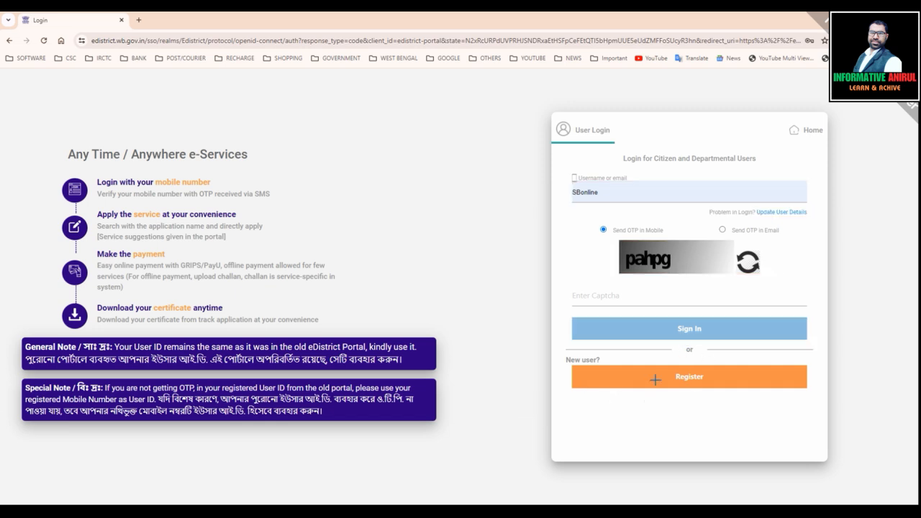
pyautogui.click(697, 384)
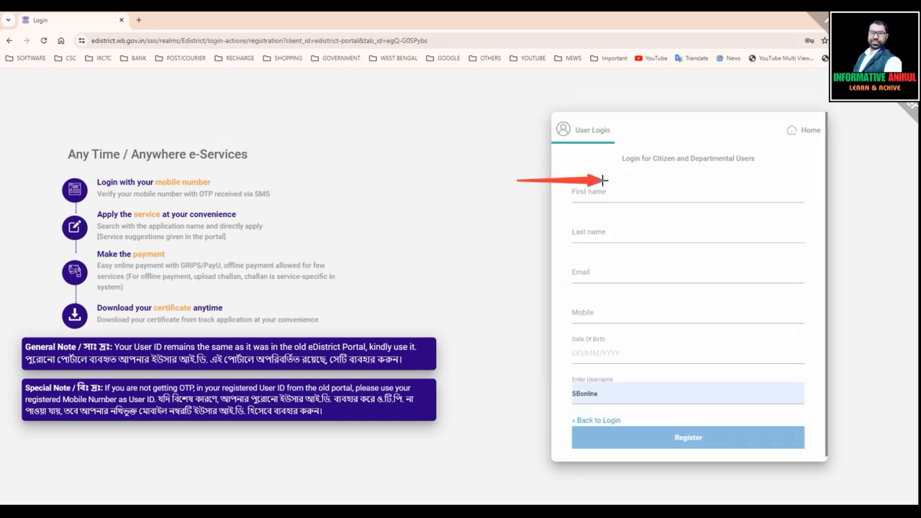
# - Look over the registration fields, then return to the portal home page via Home
pyautogui.moveTo(539, 223); pyautogui.dragTo(602, 221)
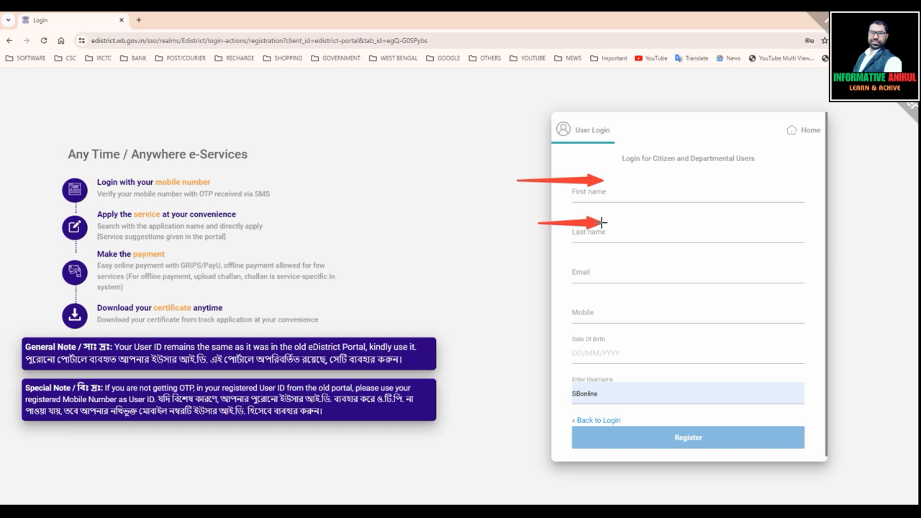
pyautogui.moveTo(536, 270); pyautogui.dragTo(631, 262)
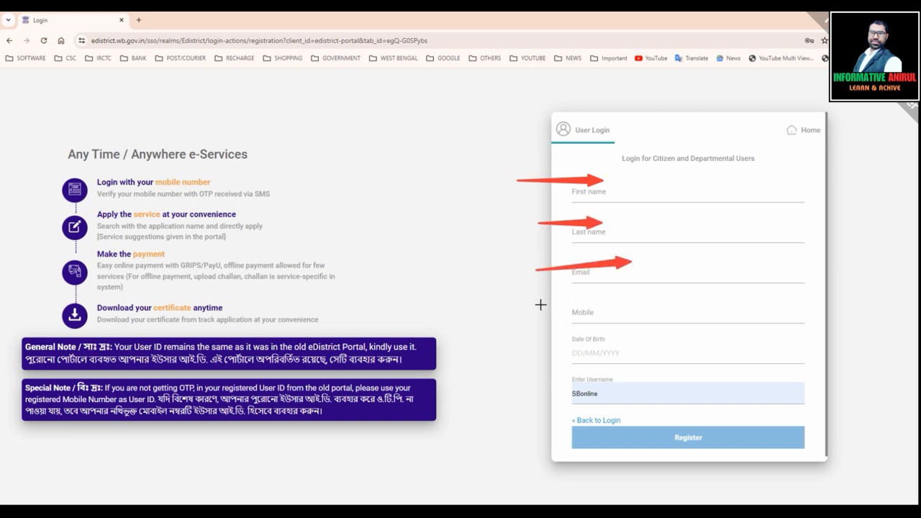
pyautogui.moveTo(530, 308); pyautogui.dragTo(613, 315)
pyautogui.moveTo(535, 358); pyautogui.dragTo(607, 353)
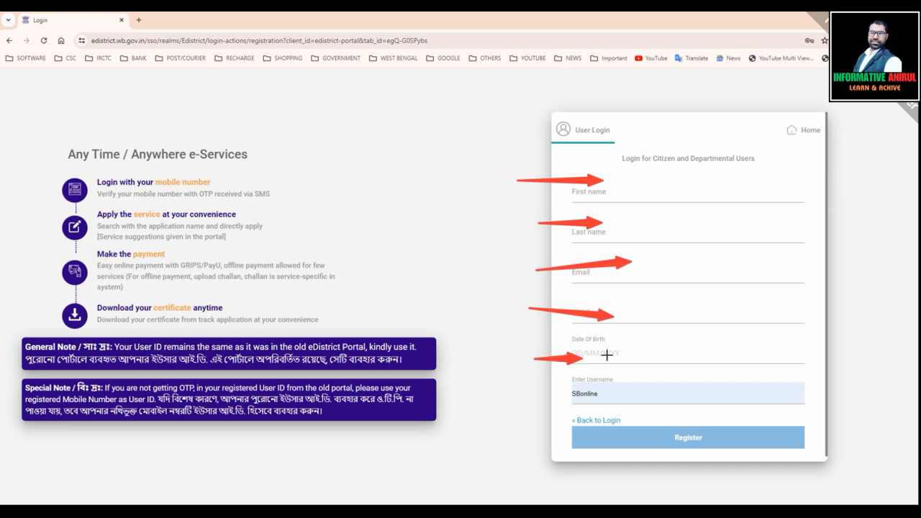
pyautogui.moveTo(523, 401); pyautogui.dragTo(596, 393)
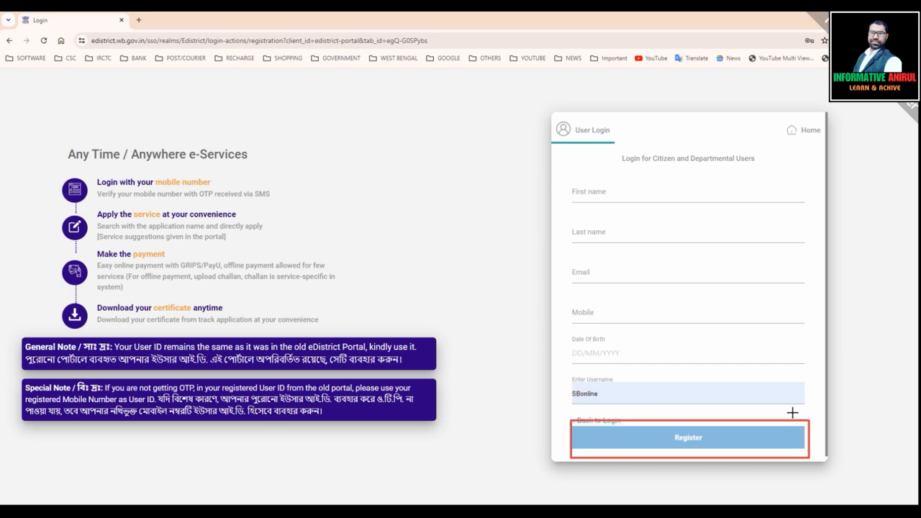
pyautogui.hotkey('ctrl', 'z')
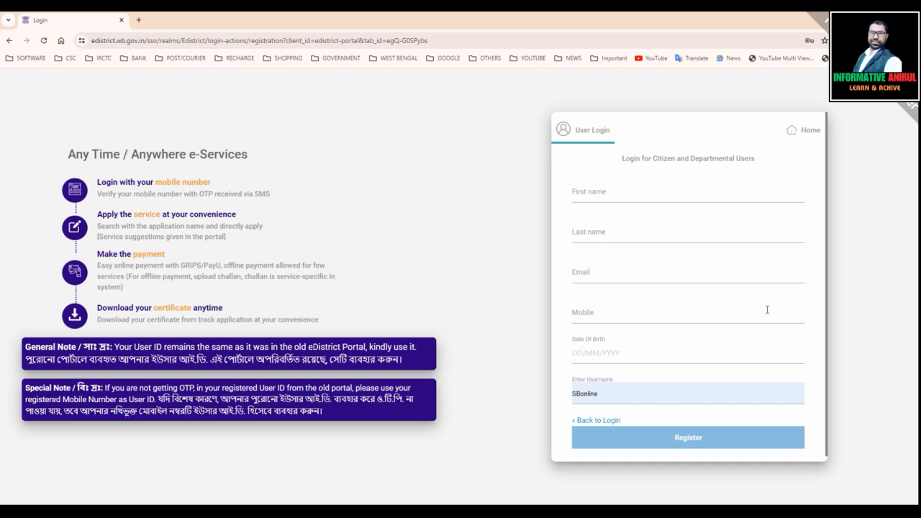
pyautogui.click(807, 131)
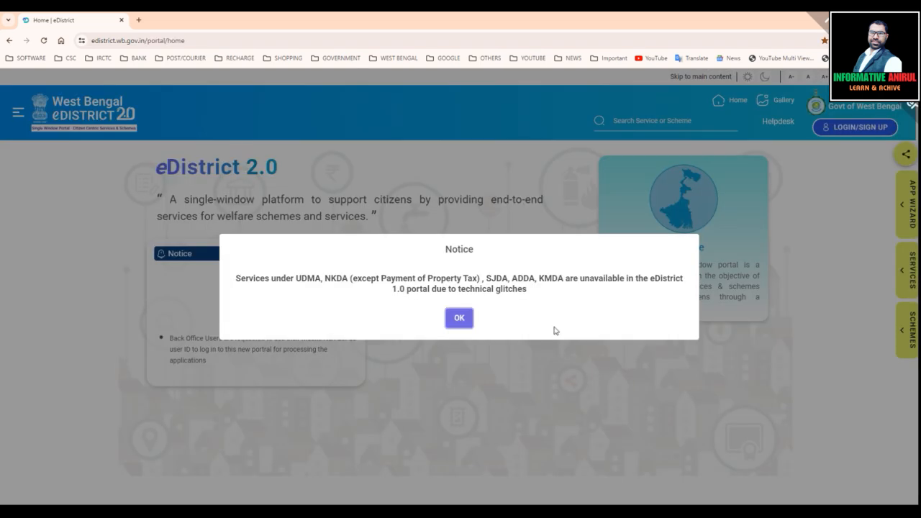
# - Dismiss the notice, pick a saved citizen username, enter the captcha and sign in
pyautogui.click(459, 318)
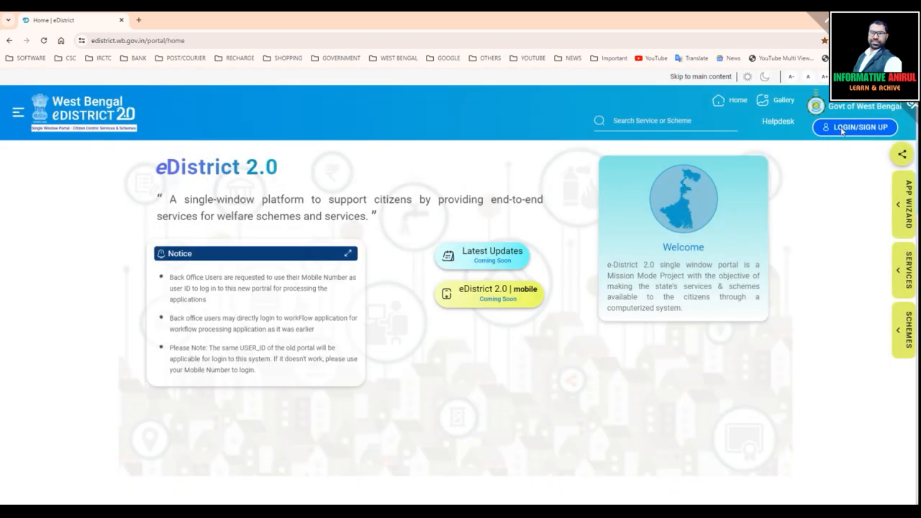
pyautogui.click(842, 129)
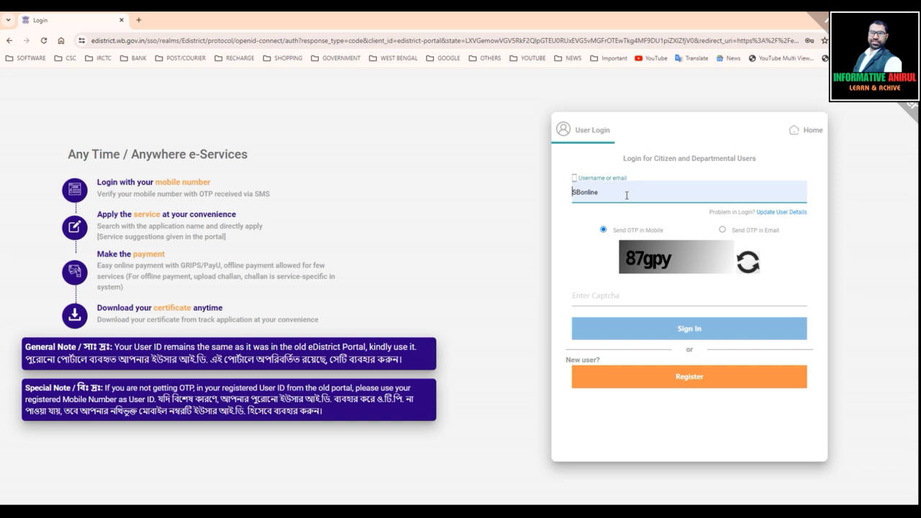
pyautogui.click(626, 195)
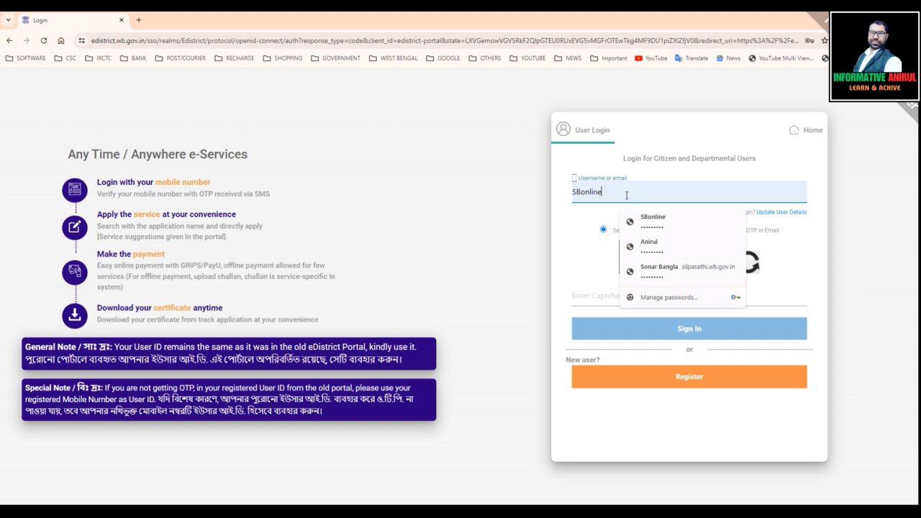
pyautogui.hotkey('ctrl', 'a')
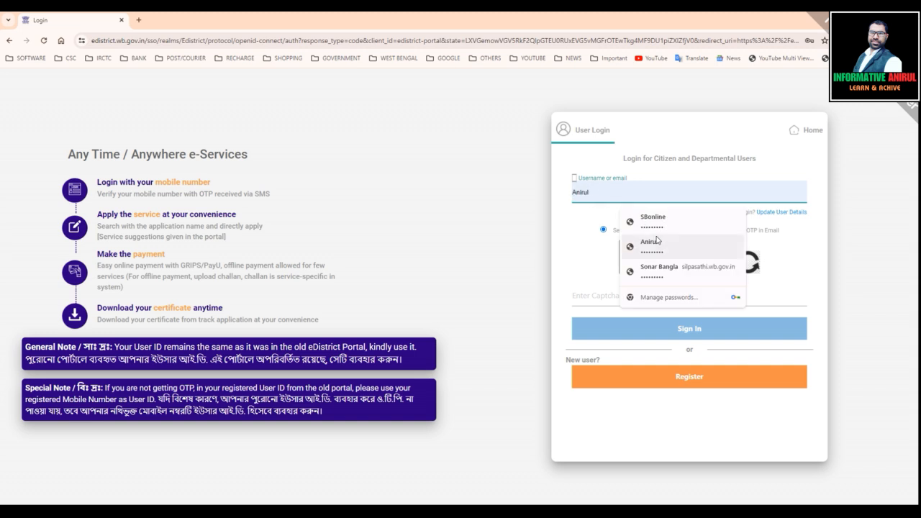
pyautogui.click(644, 245)
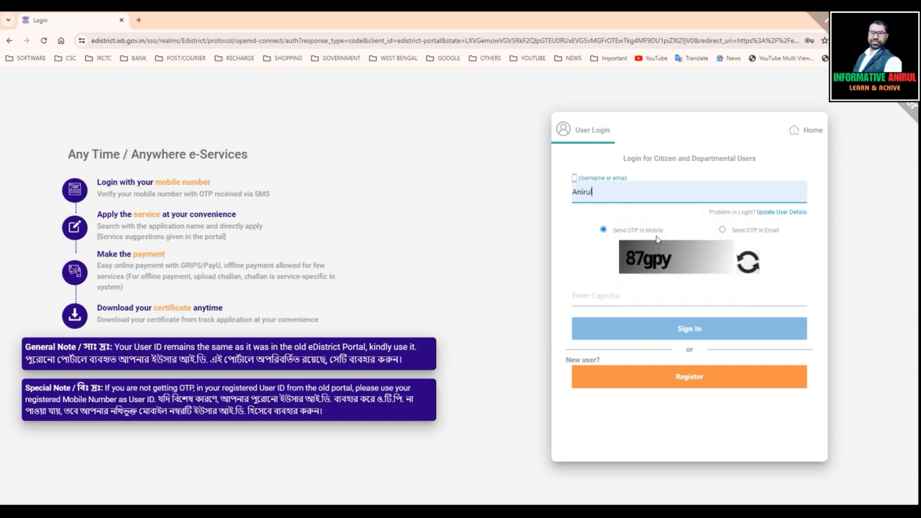
pyautogui.click(605, 193)
pyautogui.press('BackSpace')
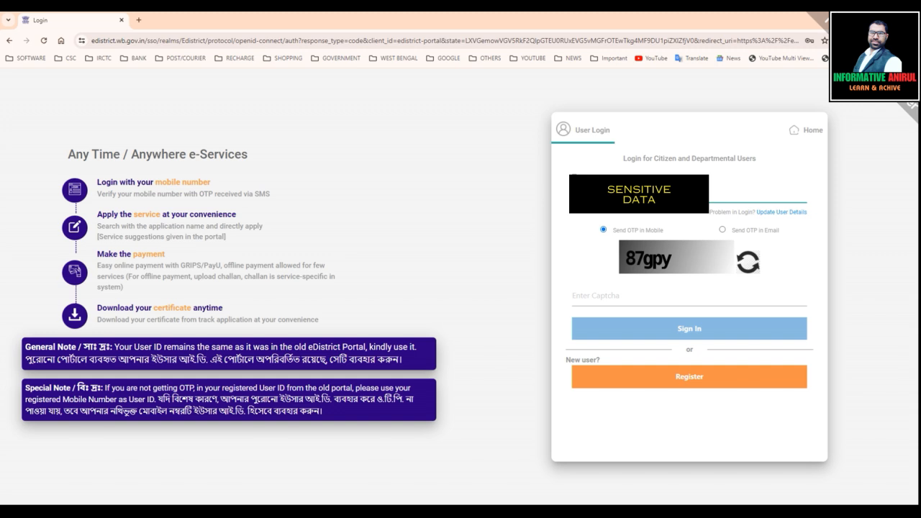
pyautogui.click(619, 300)
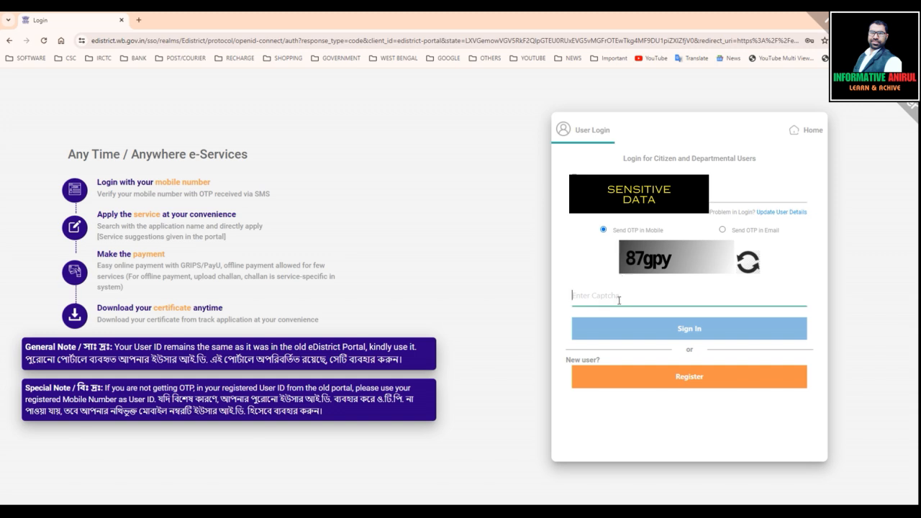
pyautogui.write('87g')
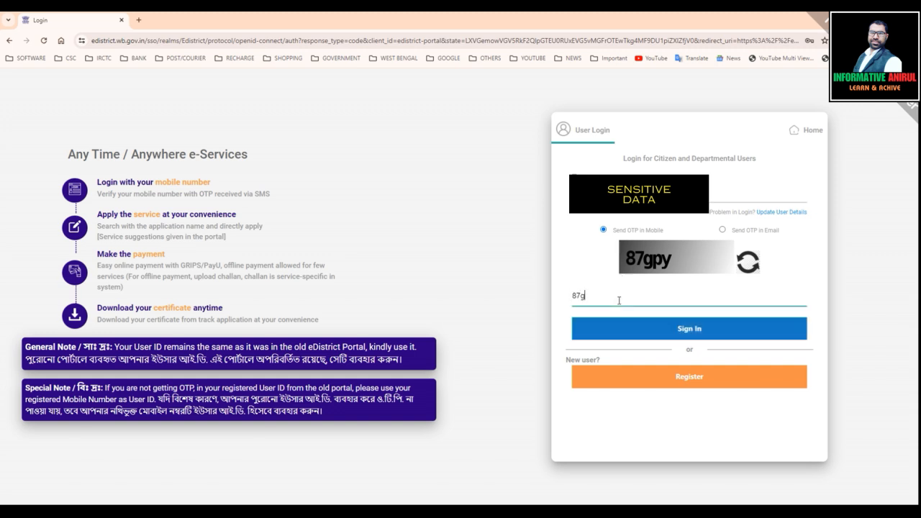
pyautogui.write('py')
pyautogui.click(691, 335)
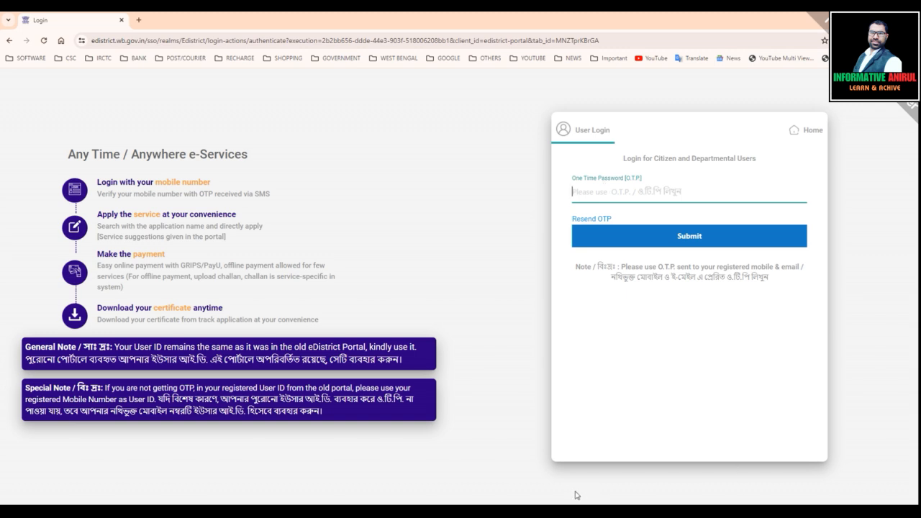
# - Submit the one-time password received on the mobile to finish logging in
pyautogui.hotkey('ctrl', '2')
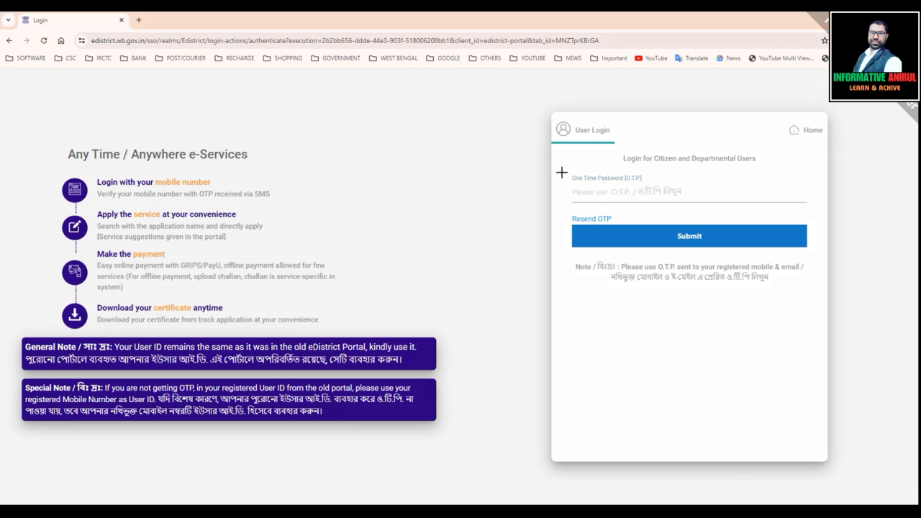
pyautogui.moveTo(561, 173); pyautogui.dragTo(825, 204)
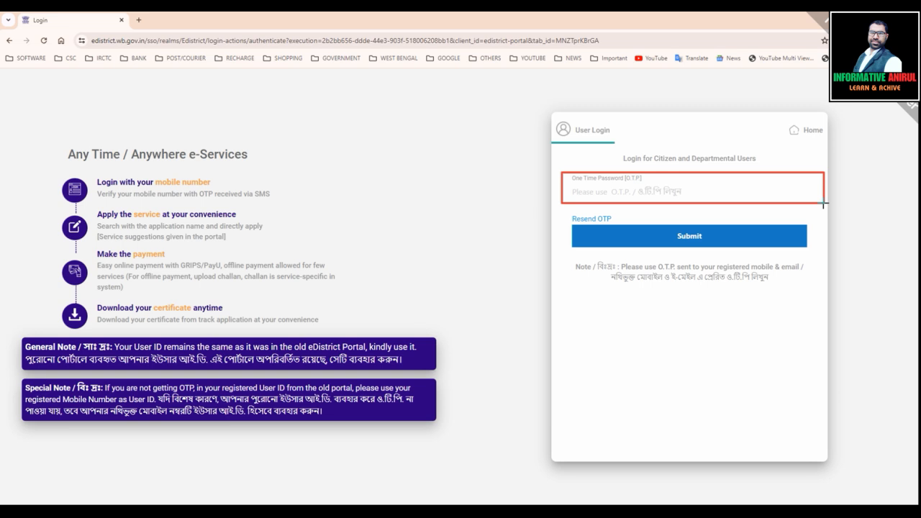
pyautogui.press('e')
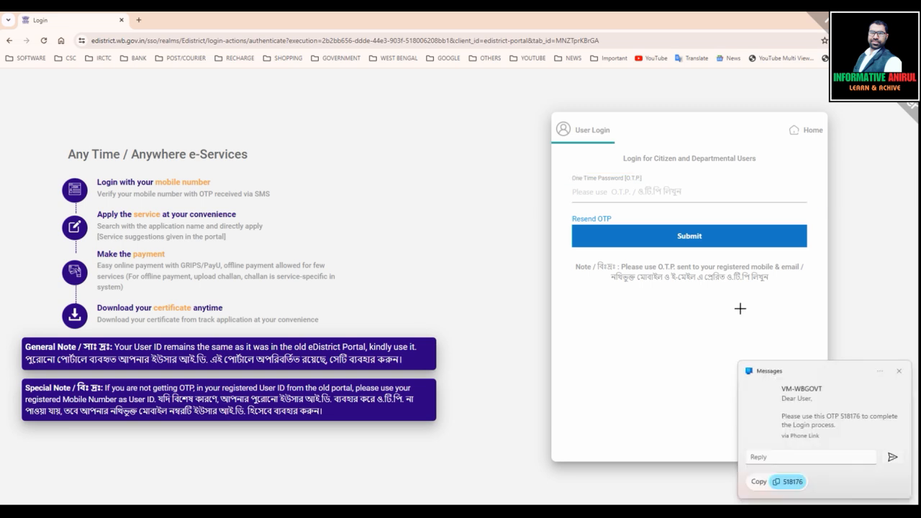
pyautogui.click(675, 190)
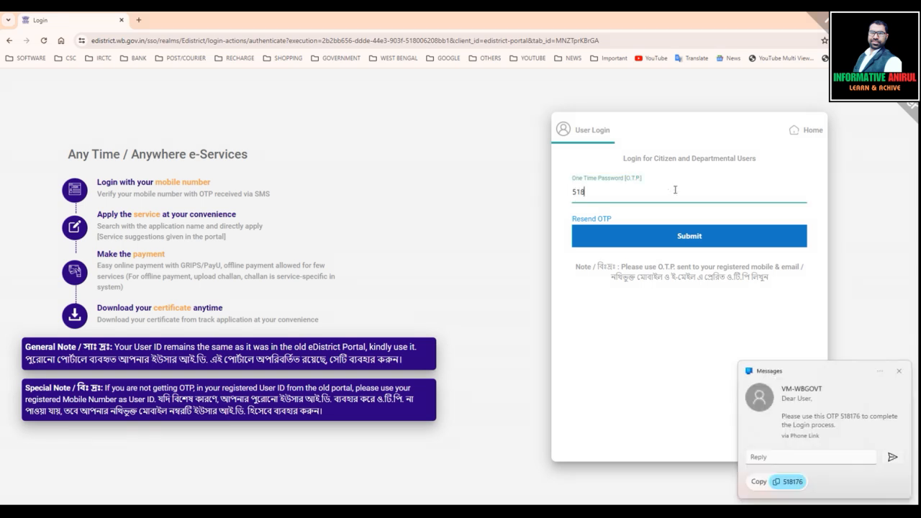
pyautogui.click(702, 236)
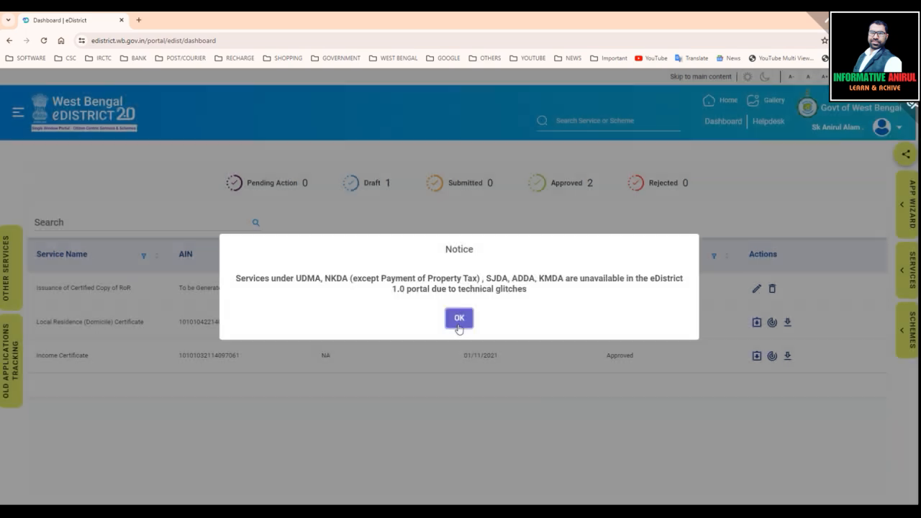
# - Dismiss the dashboard notice and open Service Discovery from the Services side tab
pyautogui.click(457, 324)
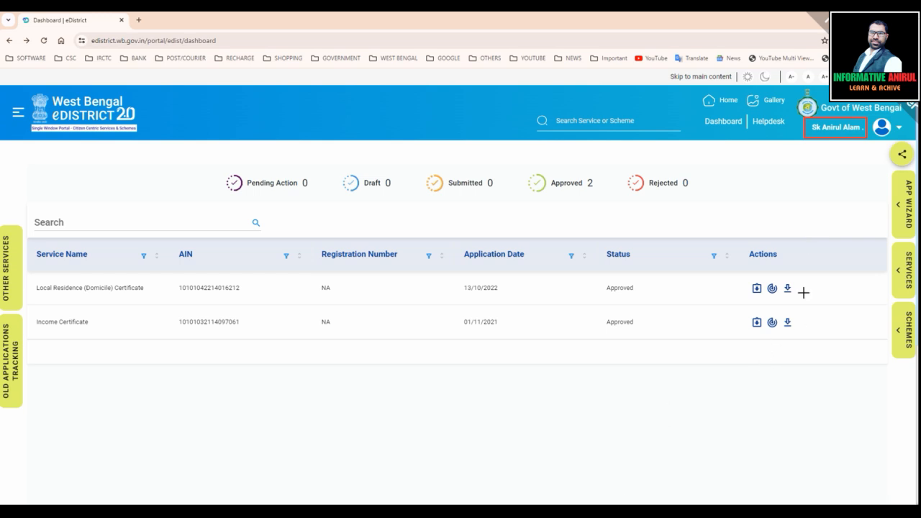
pyautogui.moveTo(797, 288); pyautogui.dragTo(901, 282)
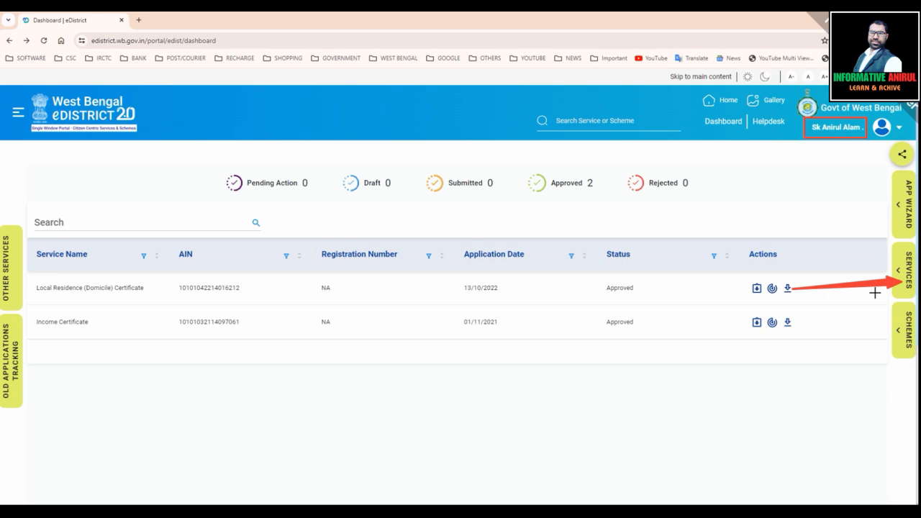
pyautogui.press('Escape')
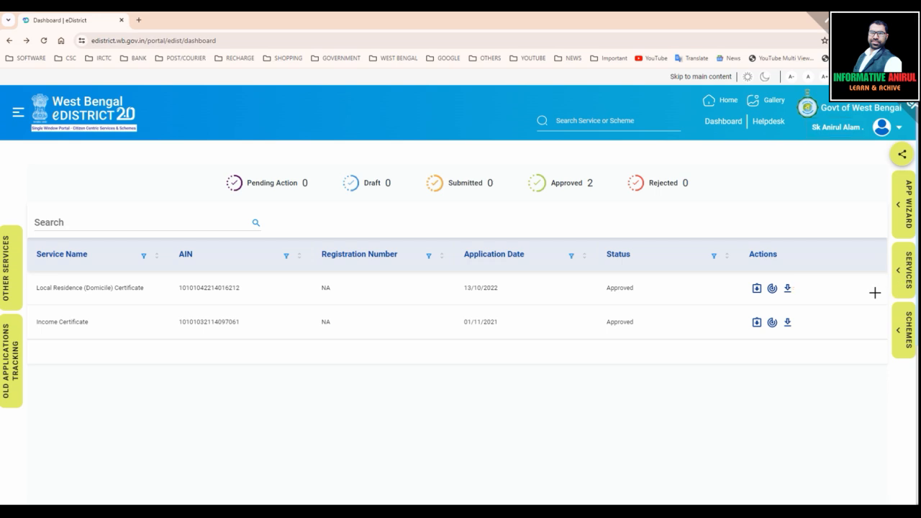
pyautogui.click(906, 272)
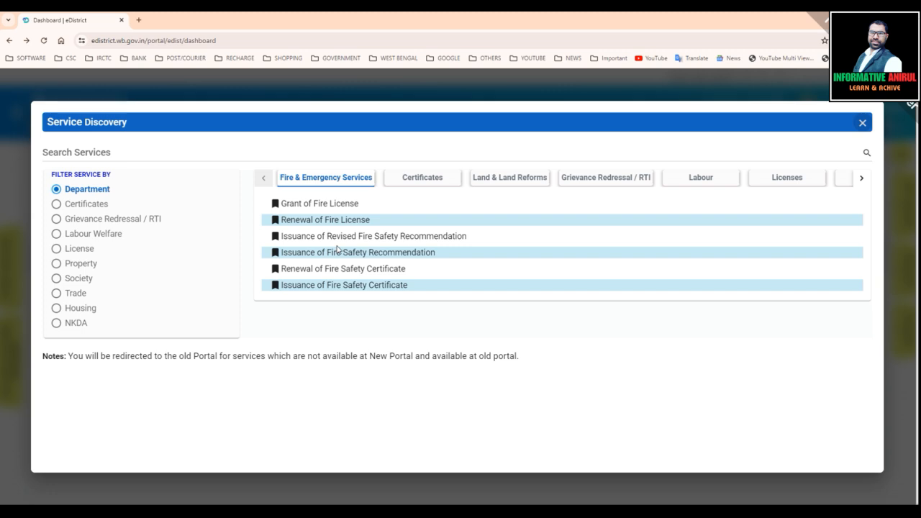
# - Choose Income Certificate under the Certificates category in Service Discovery
pyautogui.click(411, 181)
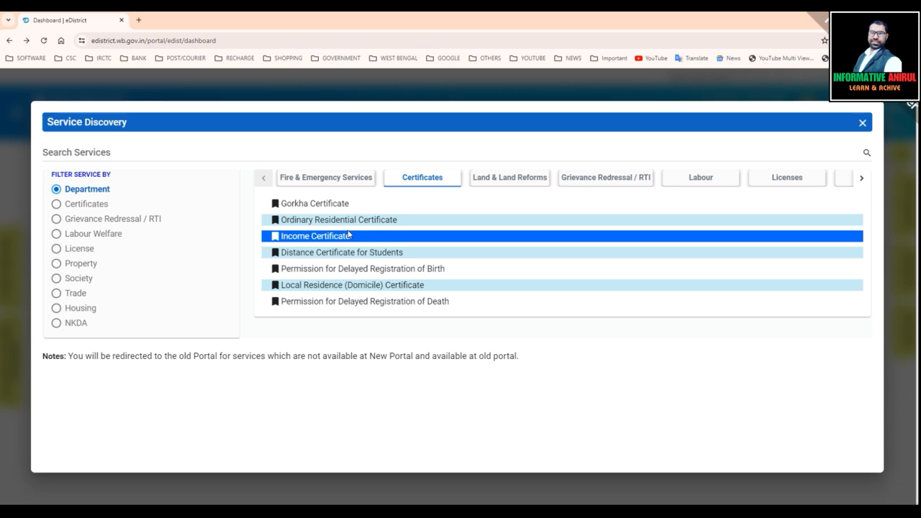
pyautogui.click(349, 236)
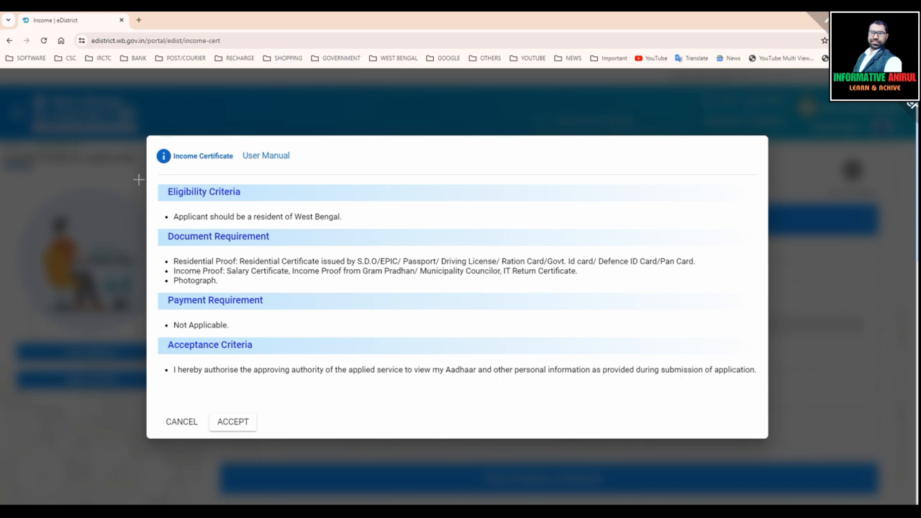
# - Read through the Income Certificate requirements and accept them to open the blank application form
pyautogui.moveTo(139, 180); pyautogui.dragTo(369, 227)
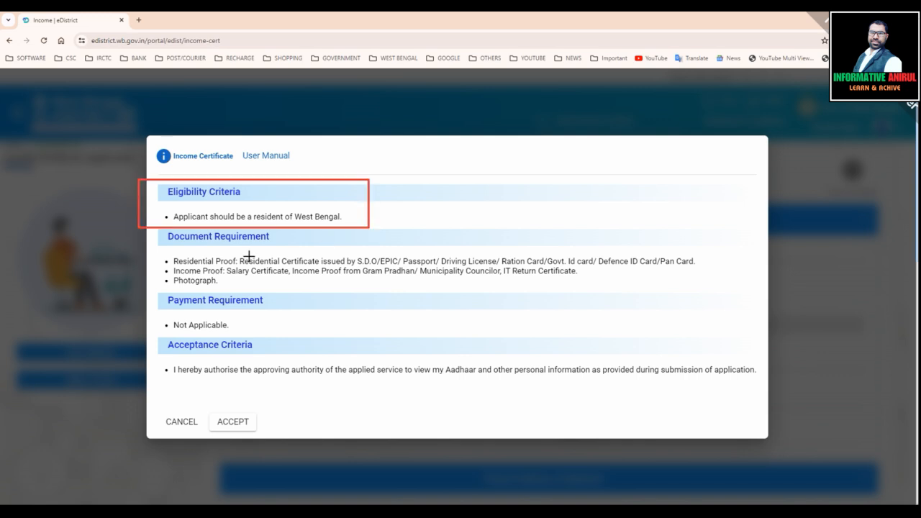
pyautogui.moveTo(152, 228); pyautogui.dragTo(280, 252)
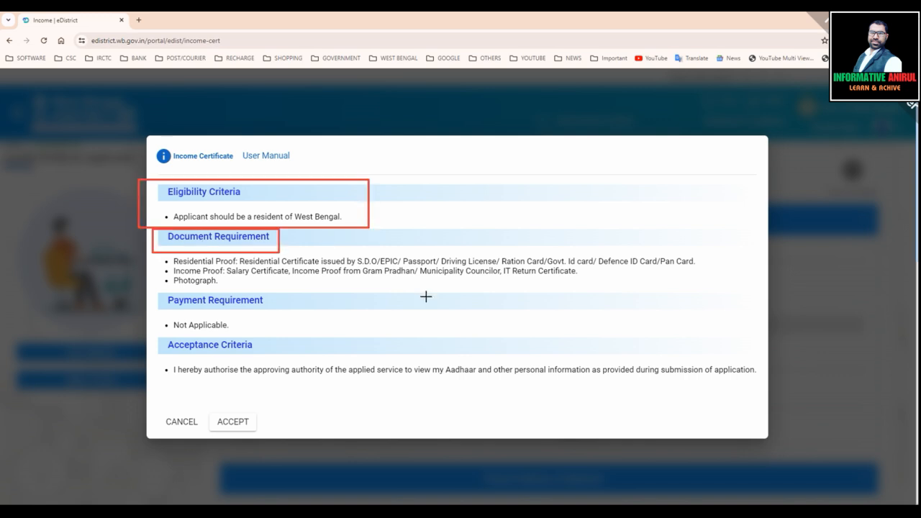
pyautogui.moveTo(426, 297); pyautogui.dragTo(709, 292)
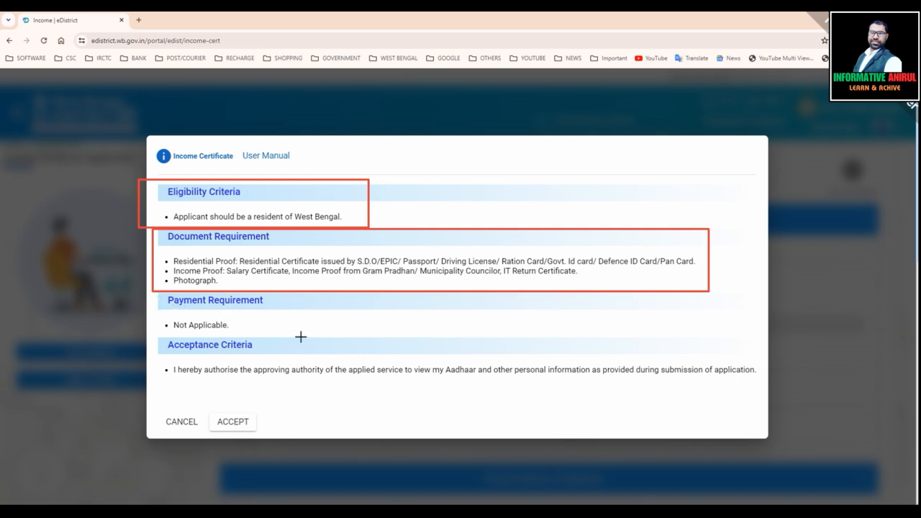
pyautogui.moveTo(301, 336); pyautogui.dragTo(302, 338)
pyautogui.moveTo(150, 341)
pyautogui.mouseDown()
pyautogui.moveTo(592, 415)
pyautogui.moveTo(580, 411)
pyautogui.moveTo(828, 395)
pyautogui.moveTo(778, 397)
pyautogui.mouseUp()
pyautogui.press('Escape')
pyautogui.click(240, 426)
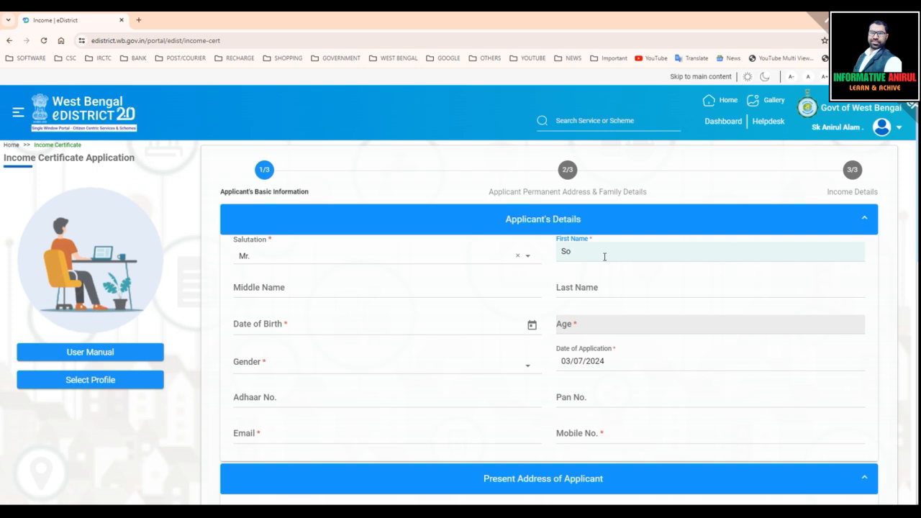
# - Enter the applicant's first and last name, correcting the first-name spelling
pyautogui.write('ura')
pyautogui.press('BackSpace')
pyautogui.write('v')
pyautogui.click(590, 279)
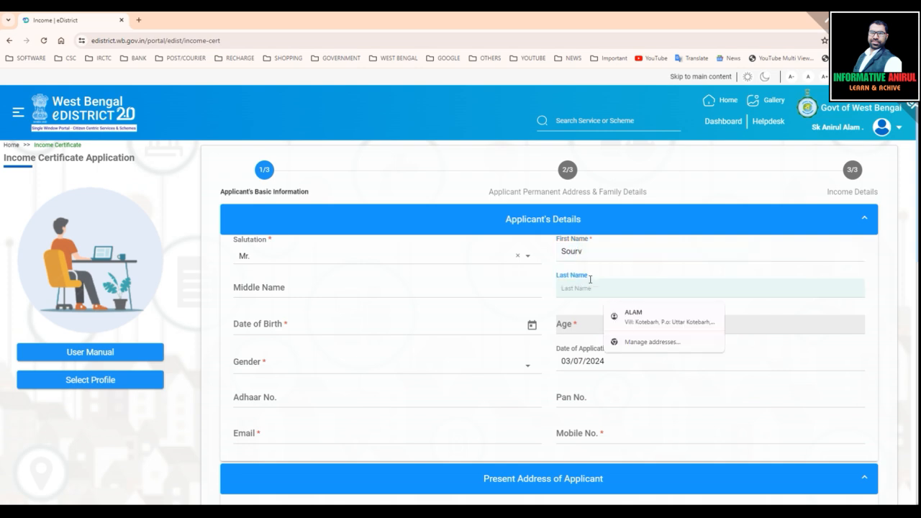
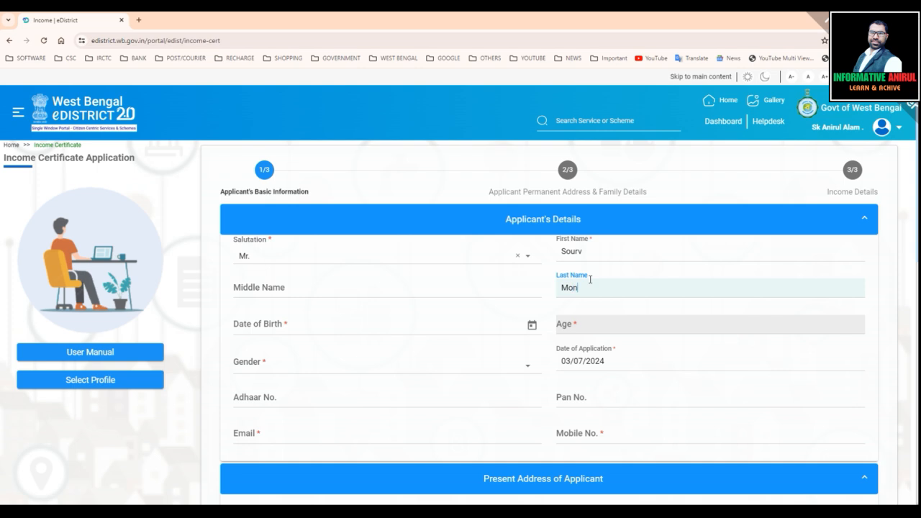
pyautogui.click(577, 252)
pyautogui.write('ra')
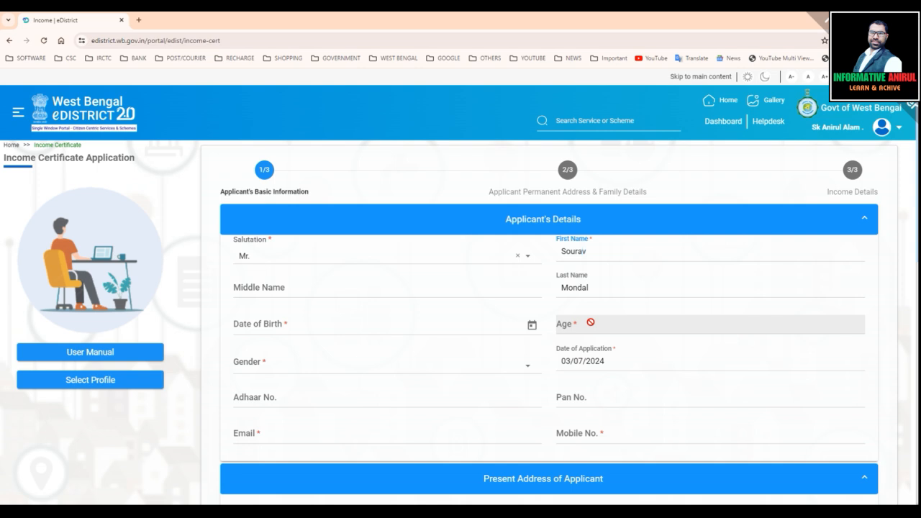
pyautogui.click(532, 326)
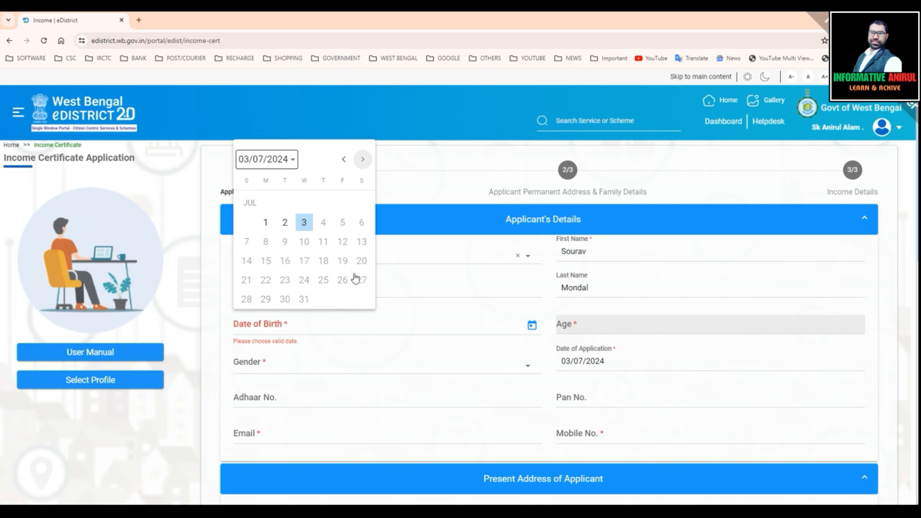
pyautogui.click(293, 162)
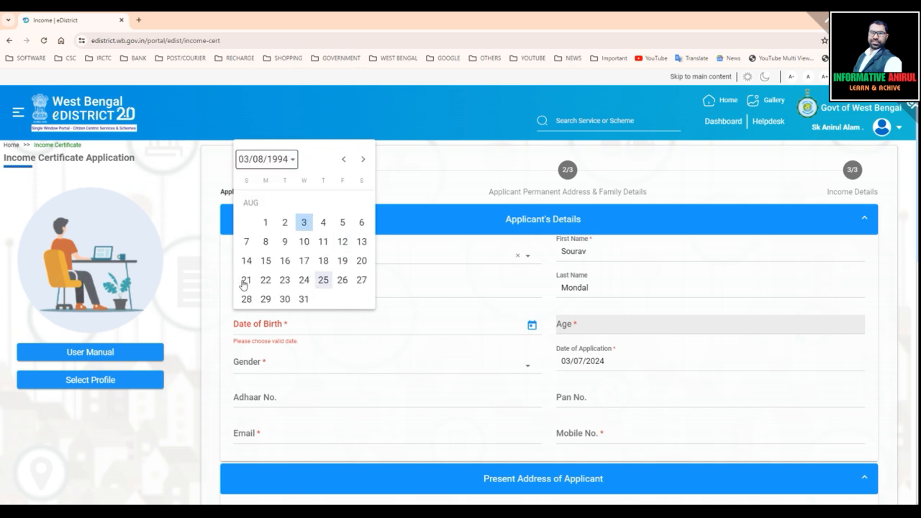
pyautogui.click(245, 282)
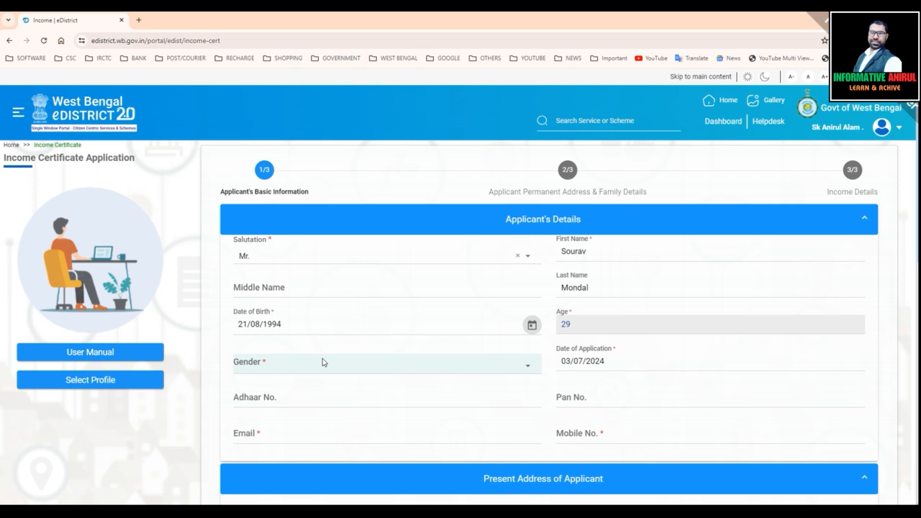
pyautogui.click(442, 371)
pyautogui.click(608, 366)
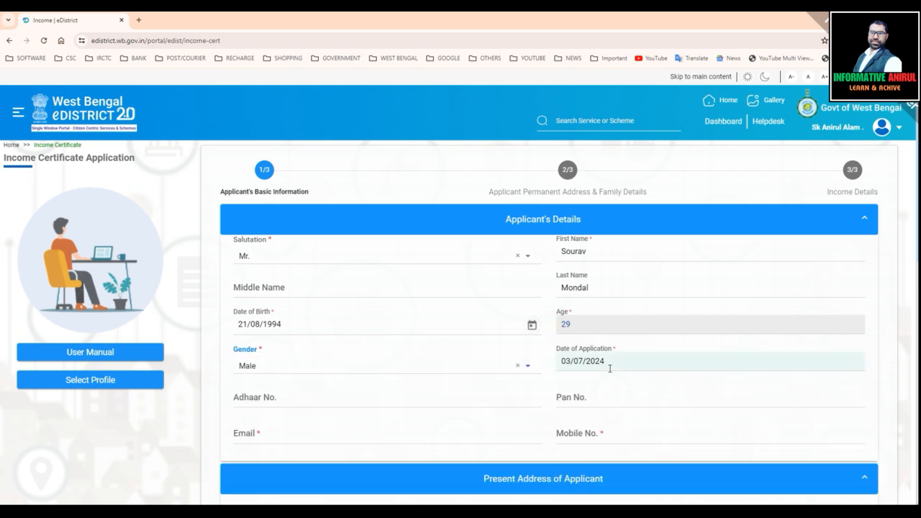
pyautogui.scroll(-1, 518, 394)
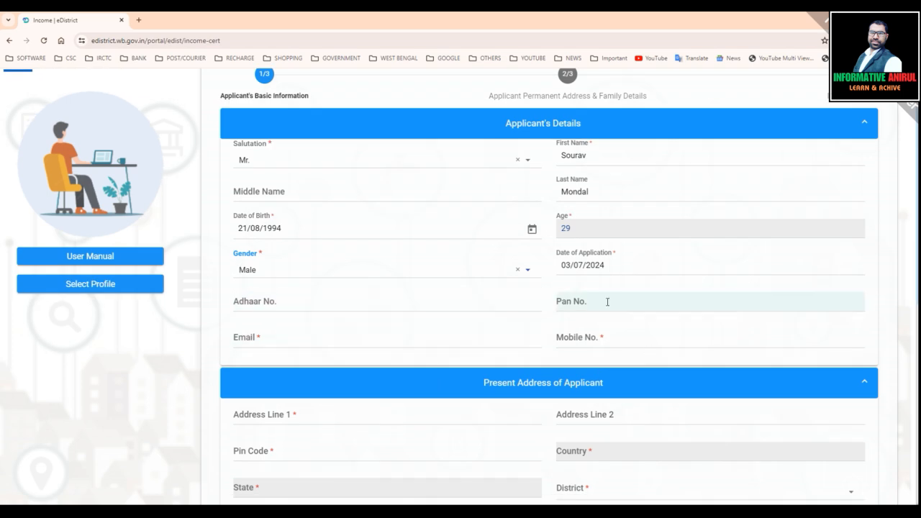
# - Fill in the applicant's e-mail address and mobile number, then start Address Line 1
pyautogui.click(425, 340)
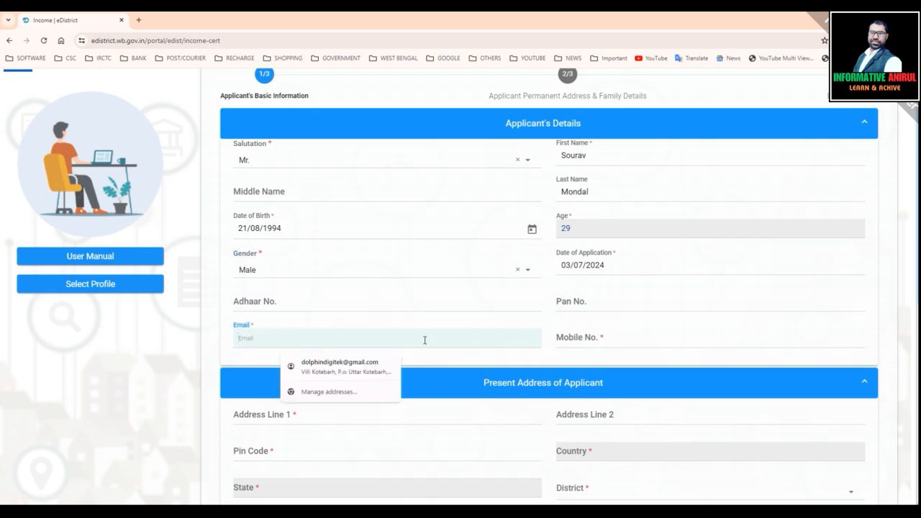
pyautogui.click(638, 338)
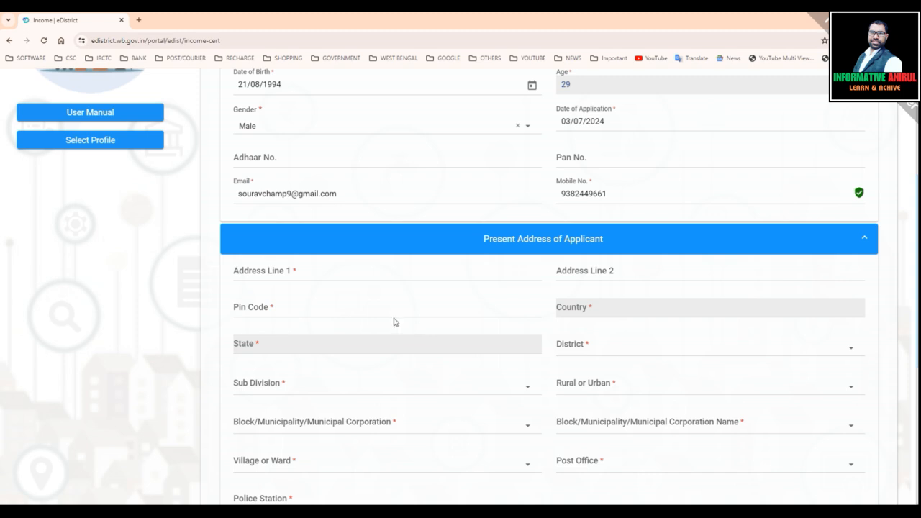
pyautogui.click(335, 268)
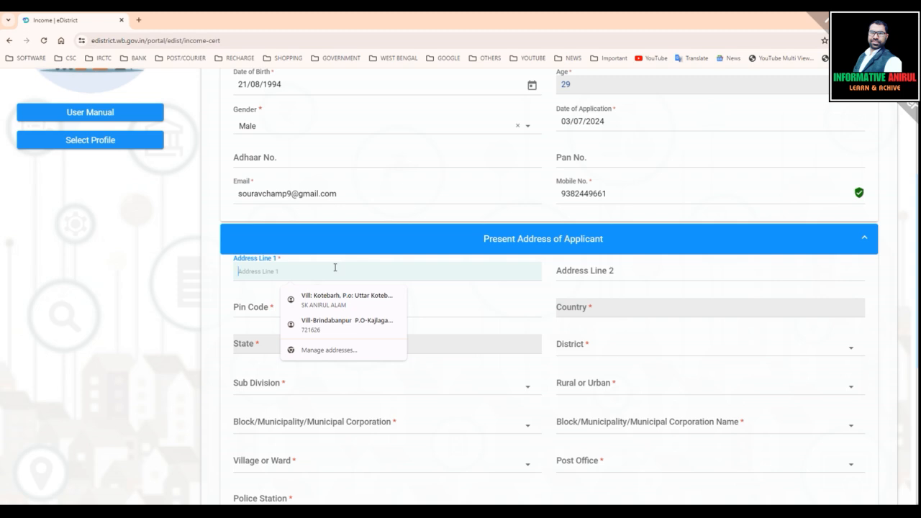
# - Fill Address Line 1 from a saved address and enter the PIN code
pyautogui.click(347, 322)
pyautogui.scroll(-1, 502, 302)
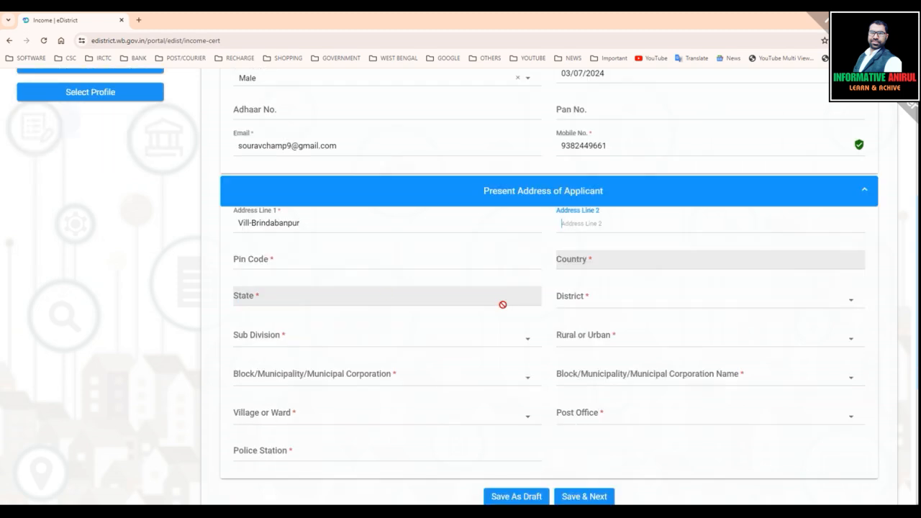
pyautogui.click(312, 264)
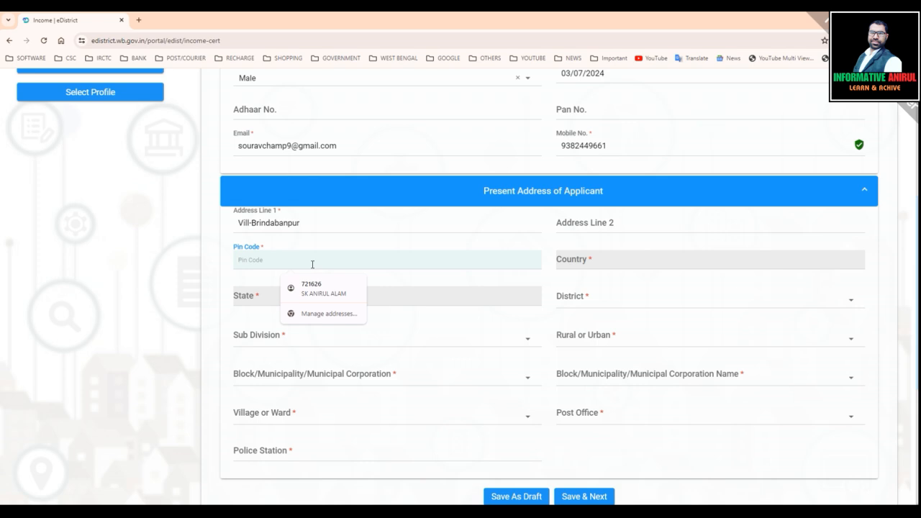
pyautogui.write('721626')
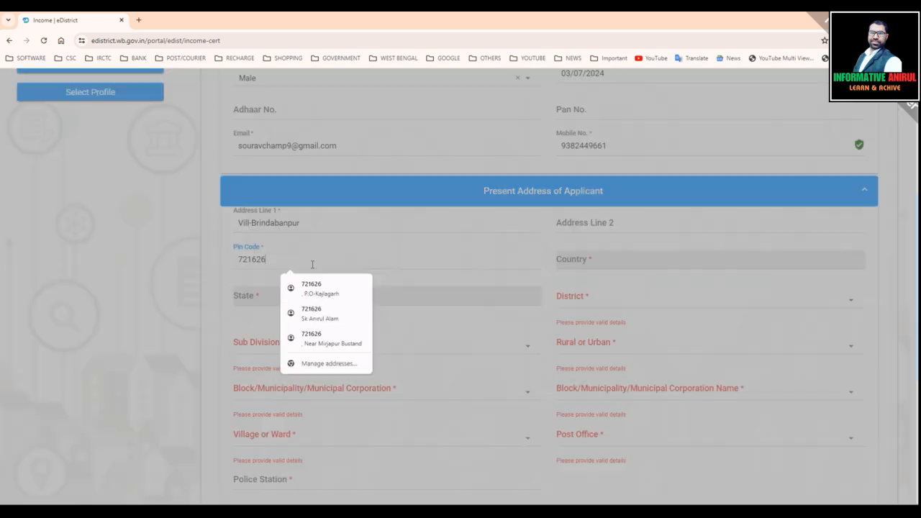
# - Set sub division Contai, area type Rural, local body Block and block Bhagawanpur - II
pyautogui.click(328, 340)
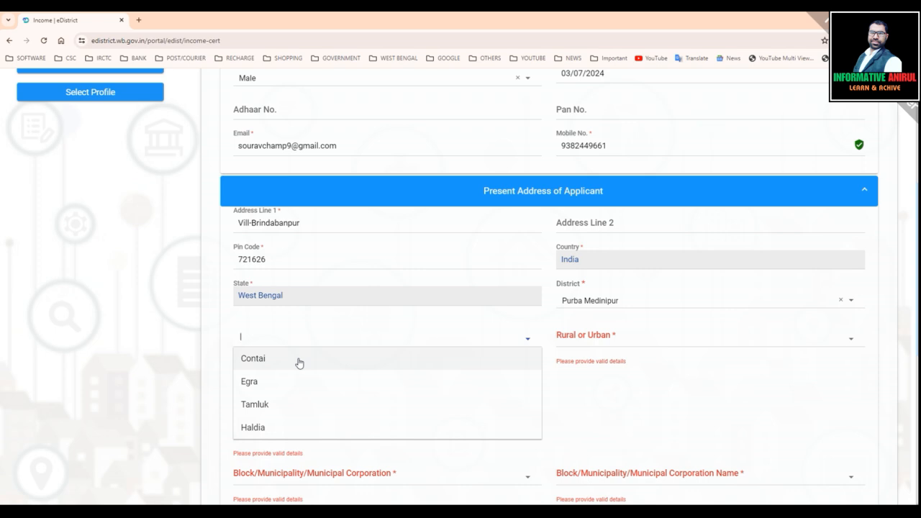
pyautogui.click(298, 360)
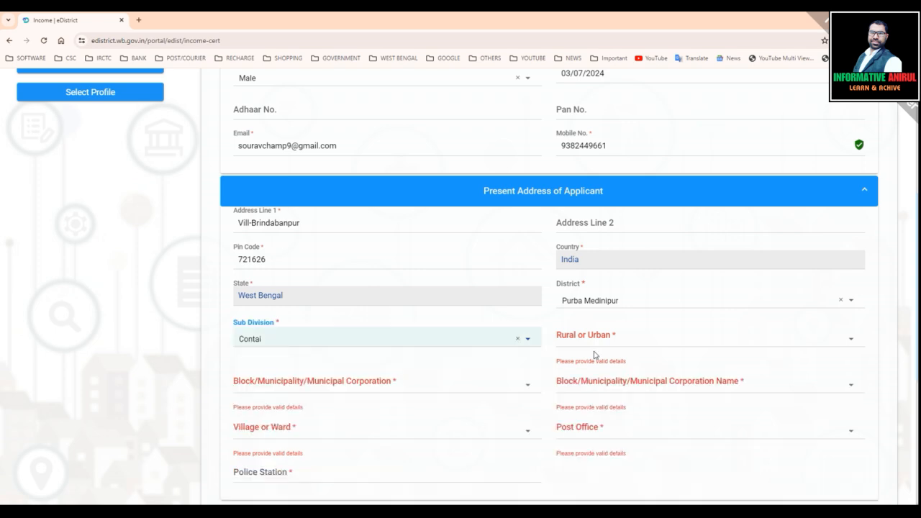
pyautogui.click(618, 339)
pyautogui.click(587, 366)
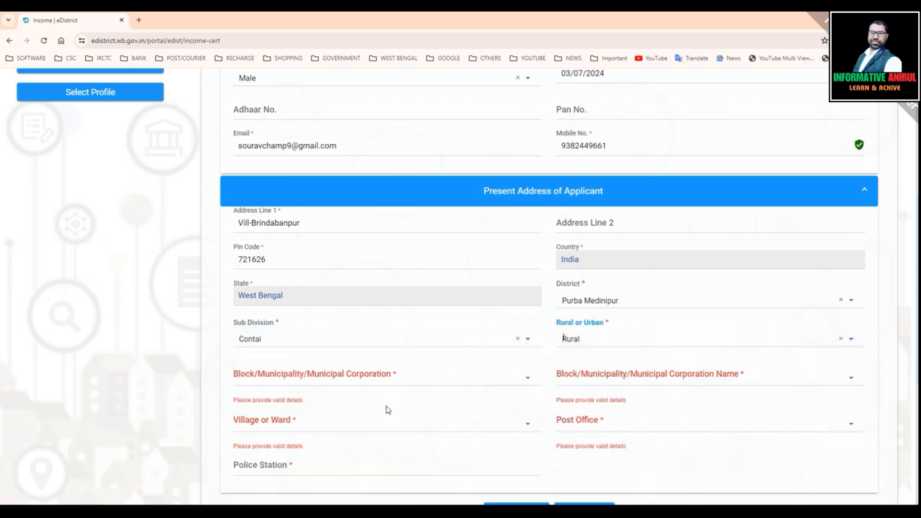
pyautogui.click(367, 381)
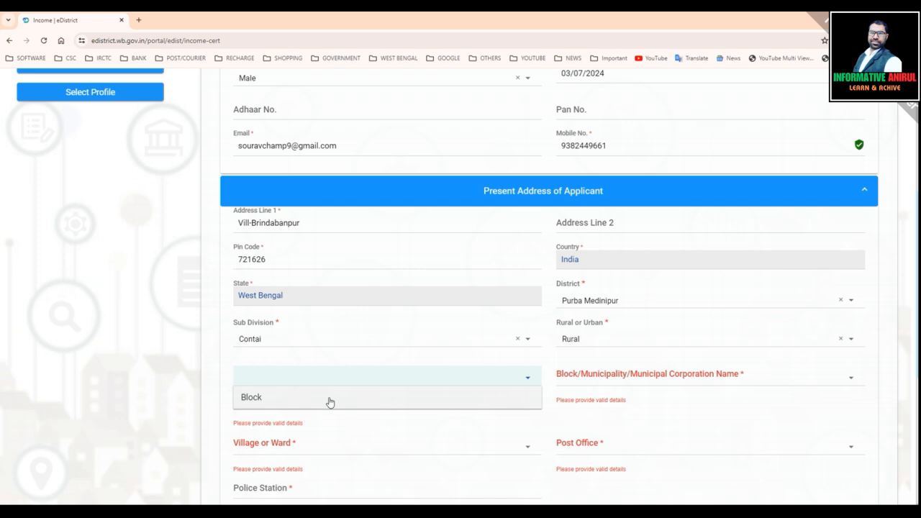
pyautogui.click(329, 400)
pyautogui.click(641, 376)
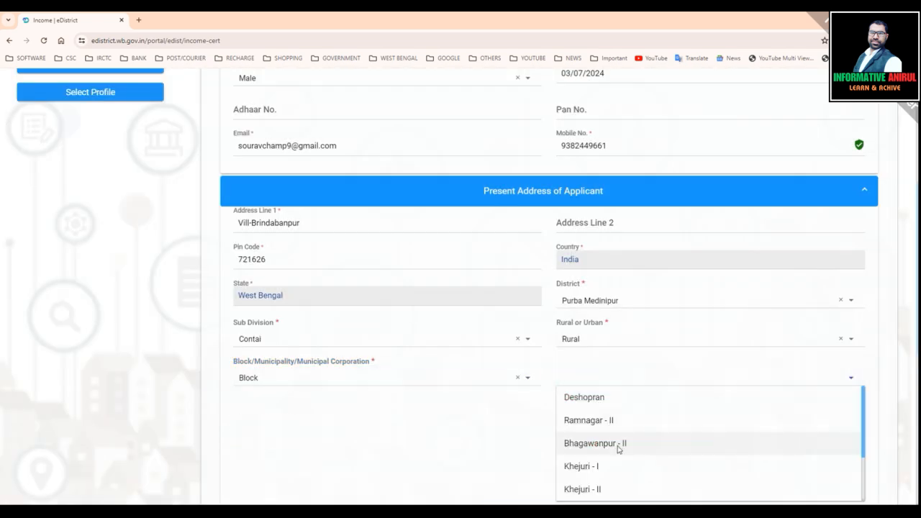
pyautogui.click(617, 444)
# - Choose Sukrullapur BO as the present address post office
pyautogui.scroll(-2, 486, 417)
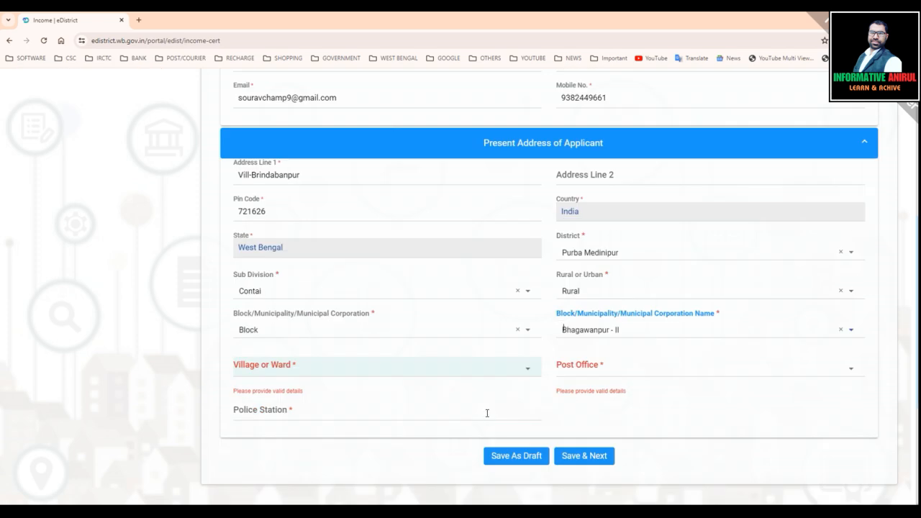
pyautogui.click(364, 318)
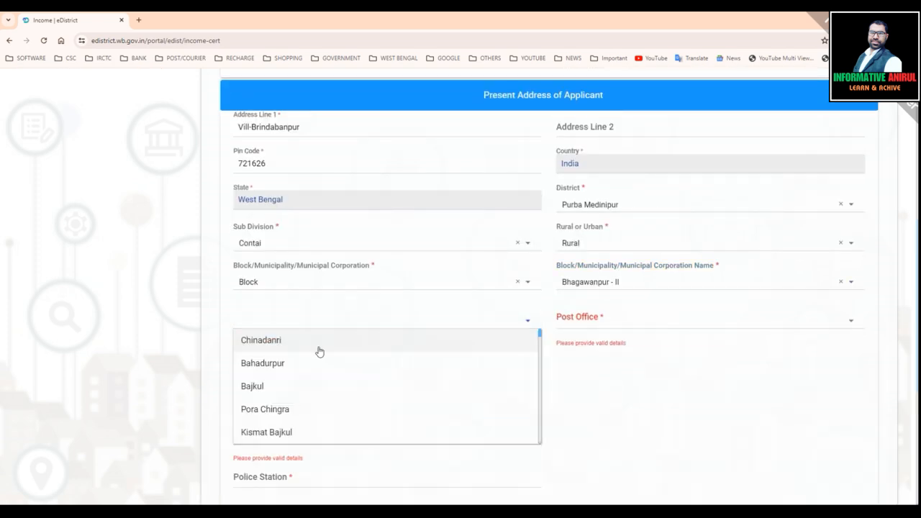
pyautogui.scroll(-1, 306, 410)
pyautogui.scroll(-4, 308, 411)
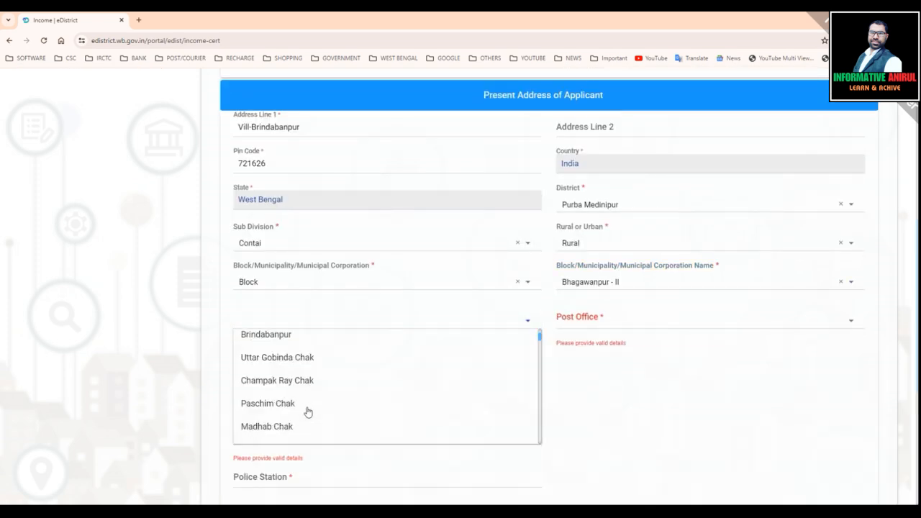
pyautogui.scroll(-1, 307, 412)
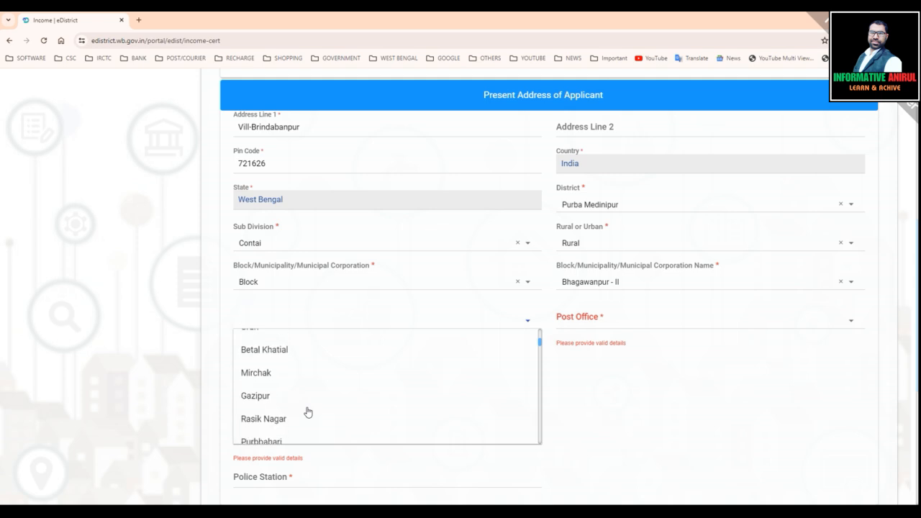
pyautogui.scroll(1, 695, 373)
pyautogui.click(695, 372)
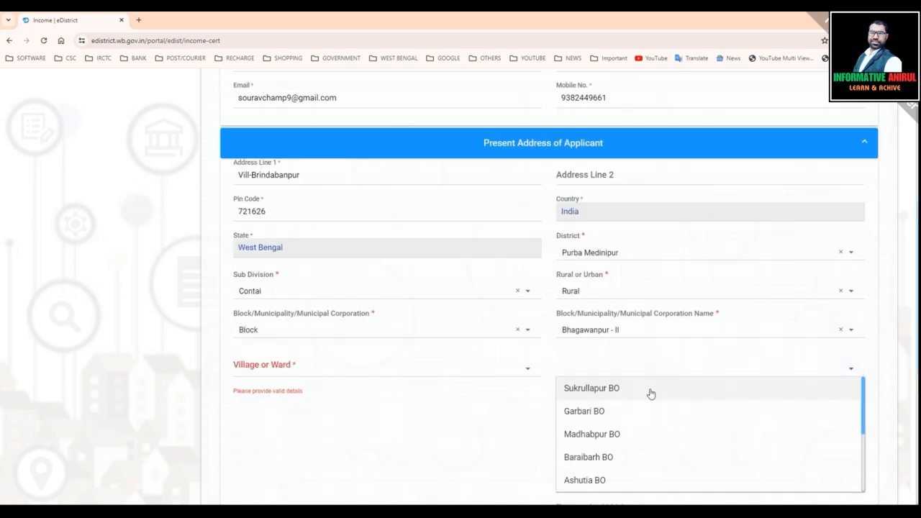
pyautogui.scroll(-3, 650, 394)
pyautogui.scroll(-1, 720, 410)
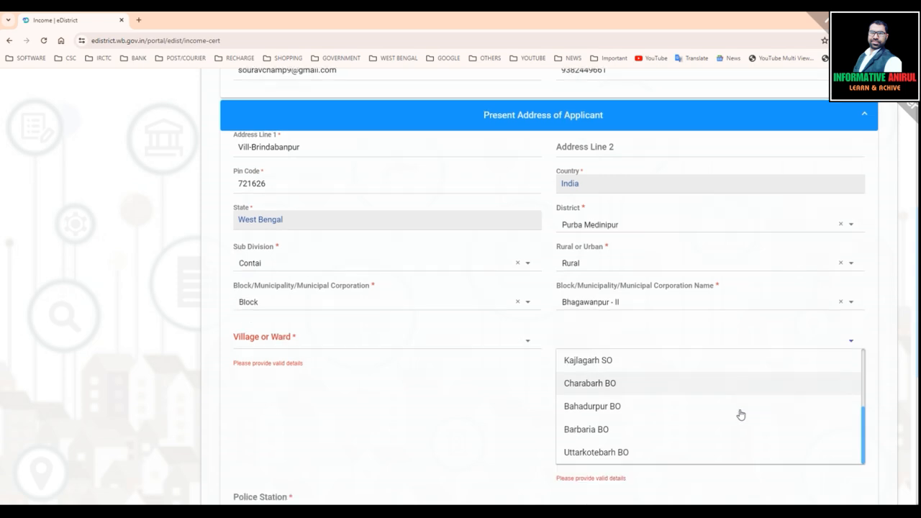
pyautogui.scroll(-2, 741, 415)
pyautogui.scroll(1, 670, 321)
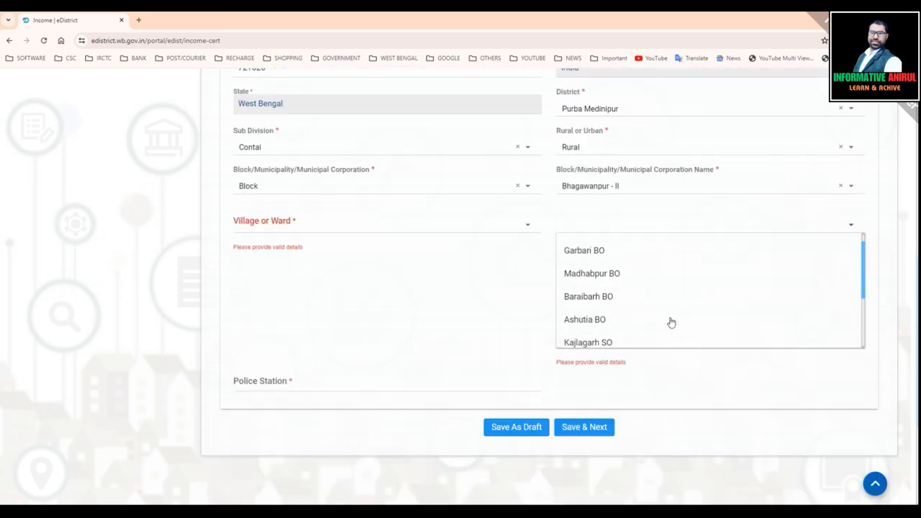
pyautogui.scroll(1, 670, 322)
pyautogui.click(638, 245)
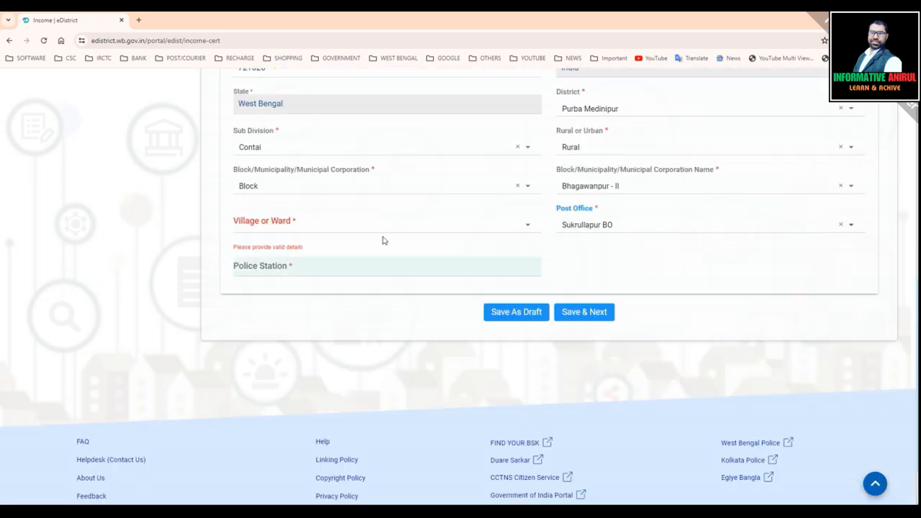
# - Pick Brindabanpur as the village or ward, filtering the list with B
pyautogui.click(344, 226)
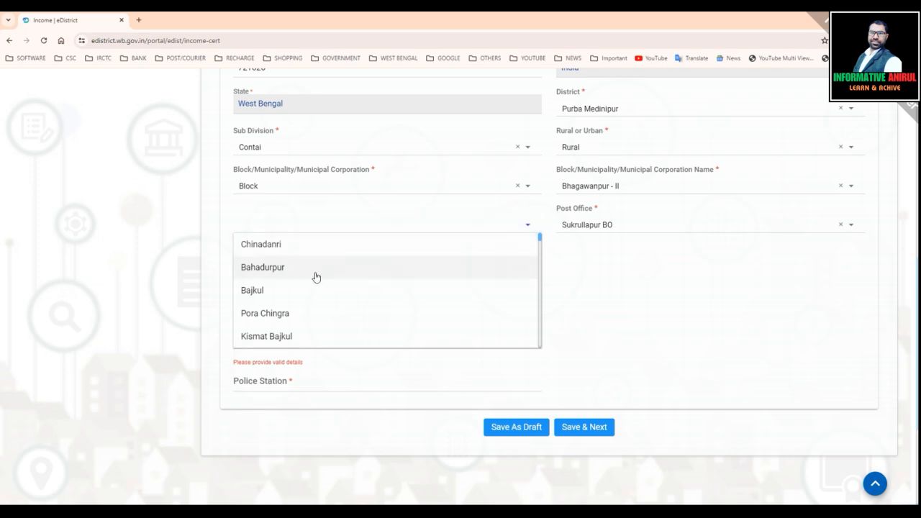
pyautogui.scroll(-2, 321, 317)
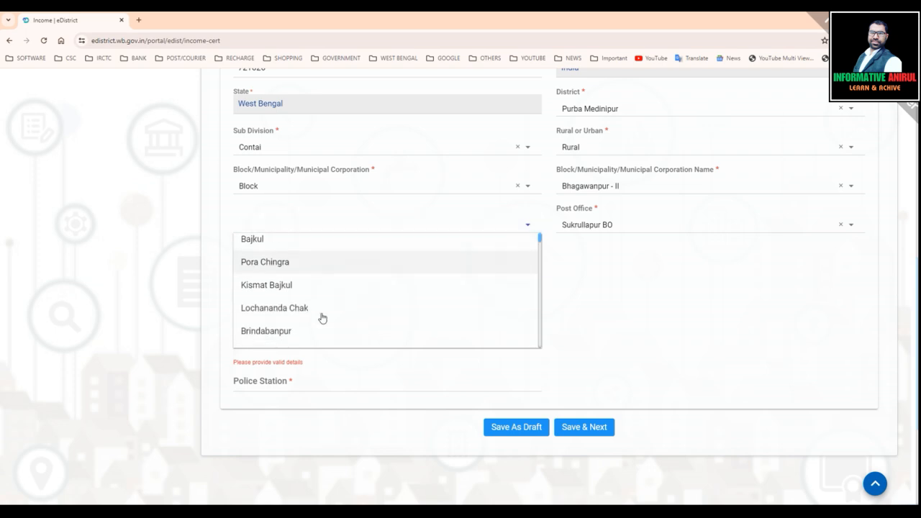
pyautogui.scroll(-4, 321, 318)
pyautogui.write('B')
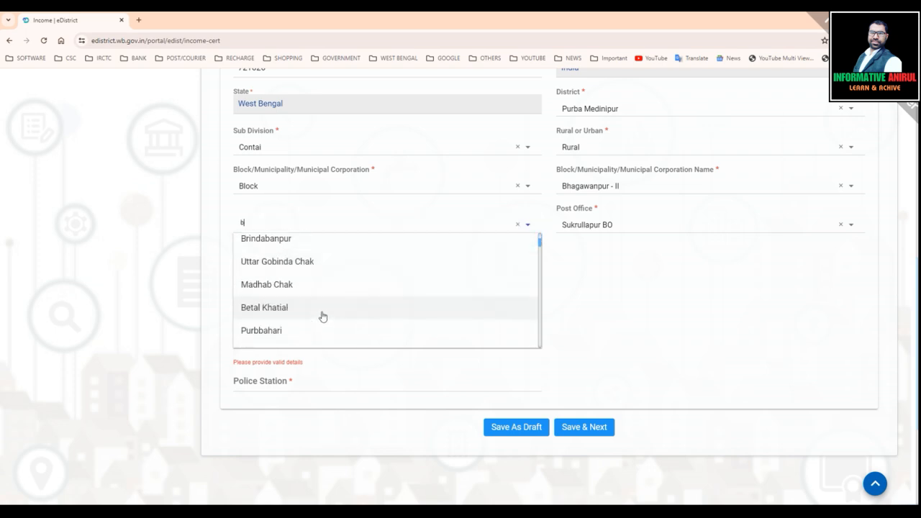
pyautogui.click(281, 240)
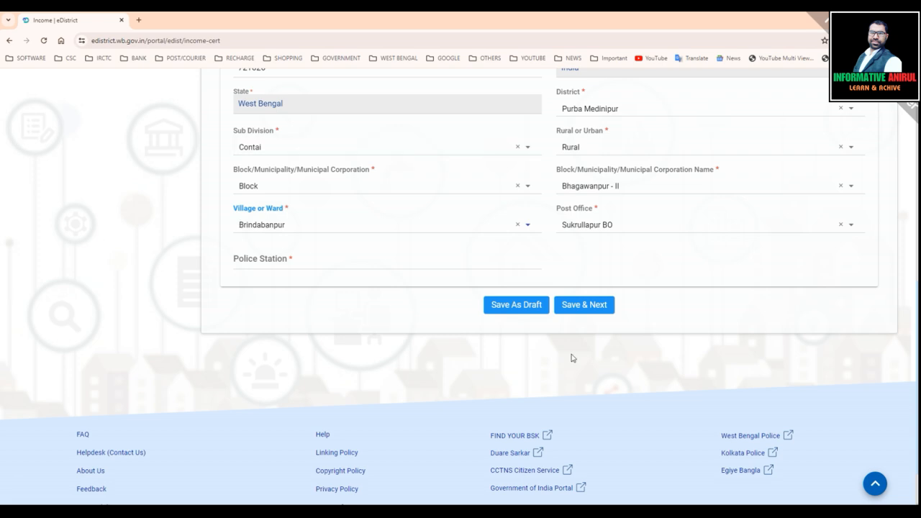
# - Enter Bhupatinagar as the police station
pyautogui.click(349, 255)
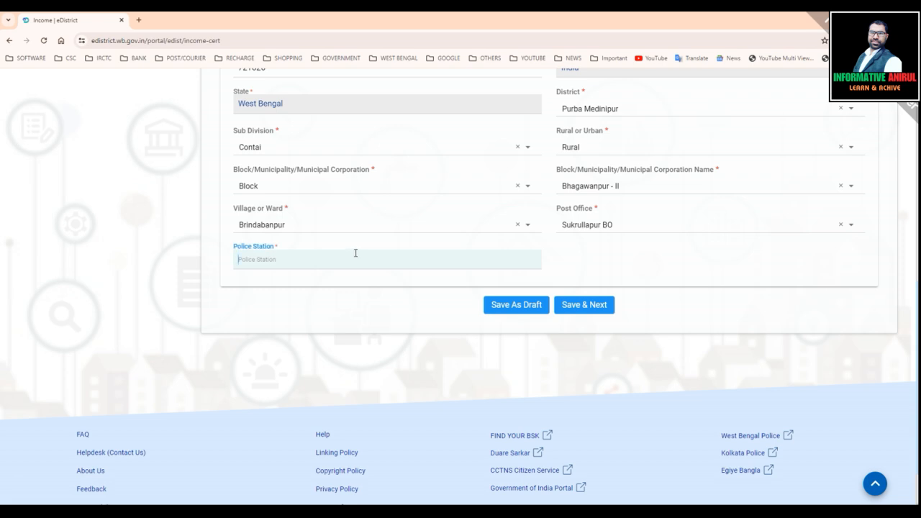
pyautogui.write('Bhupatinagar')
pyautogui.click(361, 282)
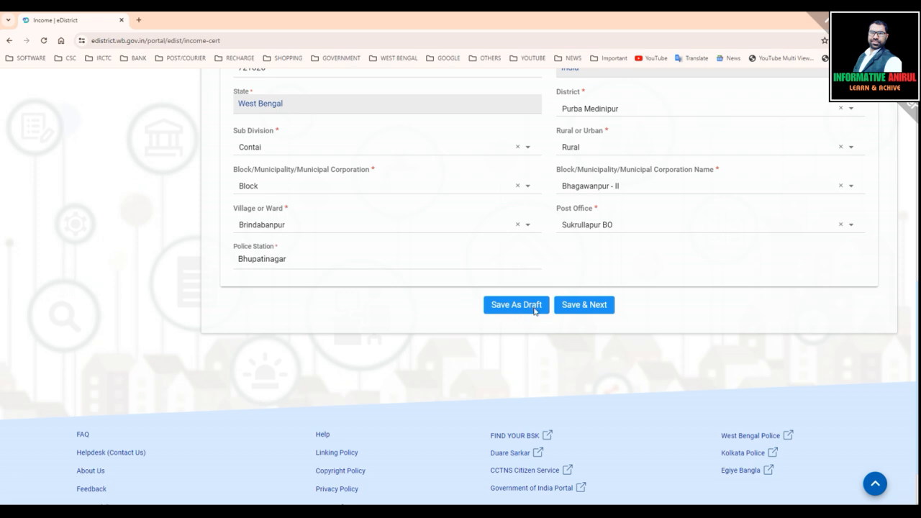
# - Save the application as a draft, moving on to step 2/3
pyautogui.click(535, 311)
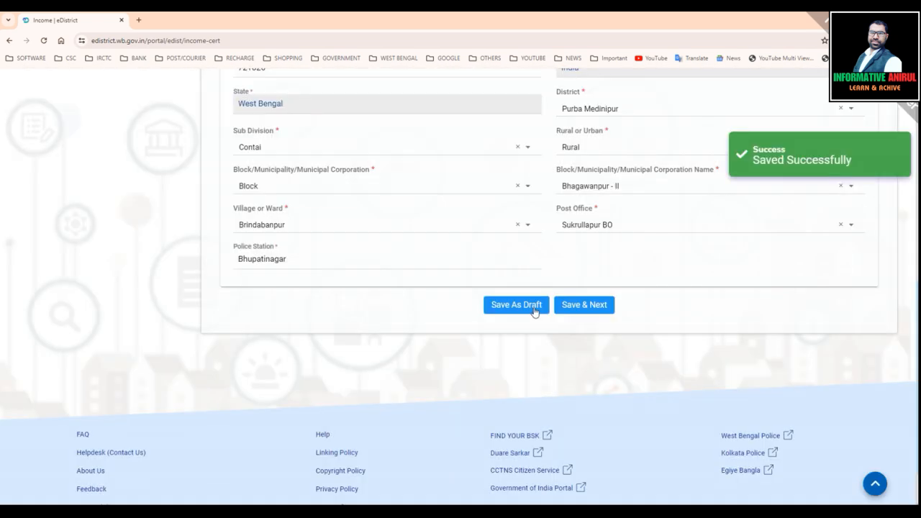
pyautogui.scroll(2, 624, 362)
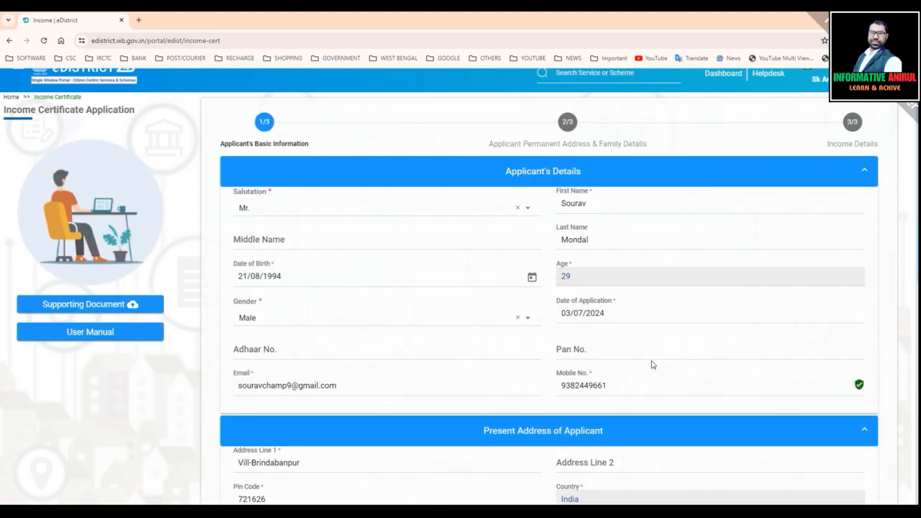
pyautogui.scroll(-5, 652, 366)
# - Continue to the permanent address step and copy the Present Address into it
pyautogui.click(584, 353)
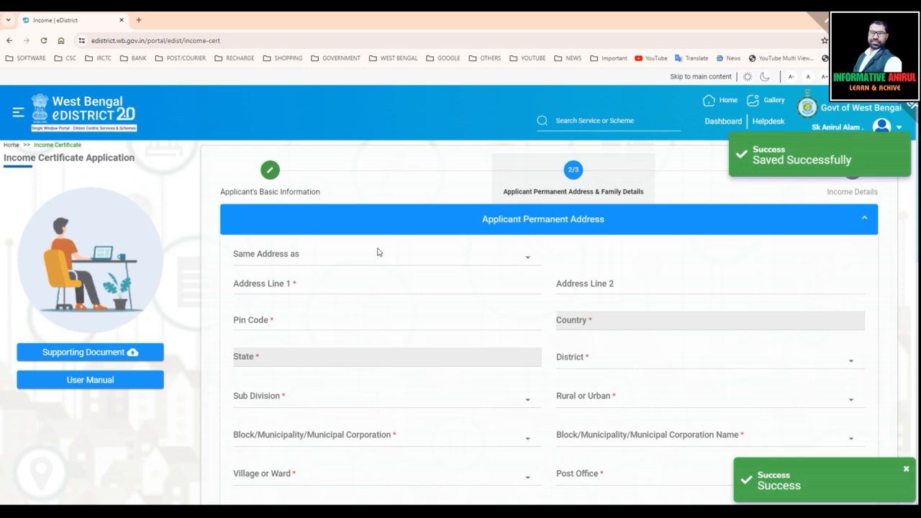
pyautogui.click(296, 254)
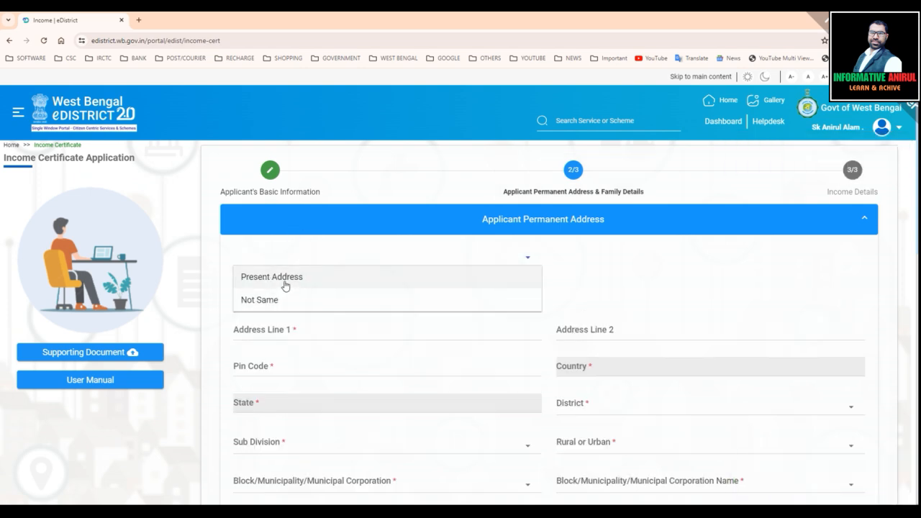
pyautogui.click(285, 278)
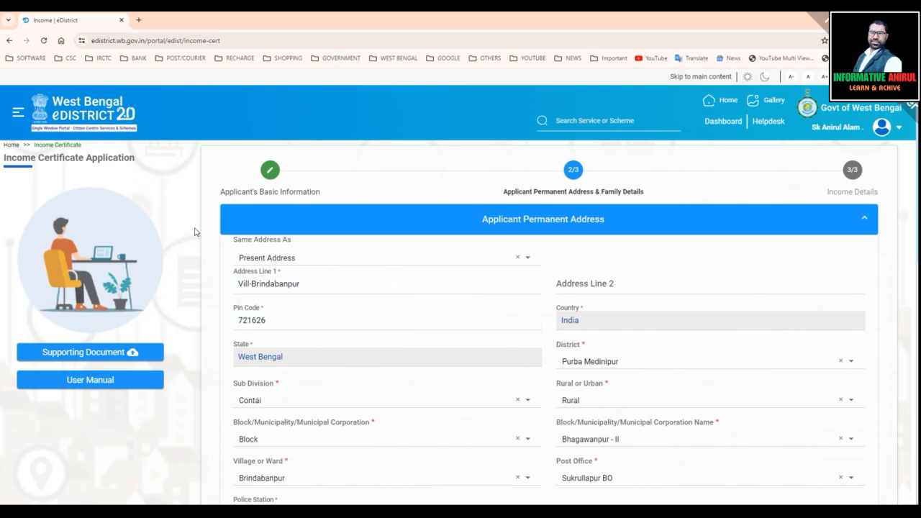
pyautogui.scroll(-1, 187, 257)
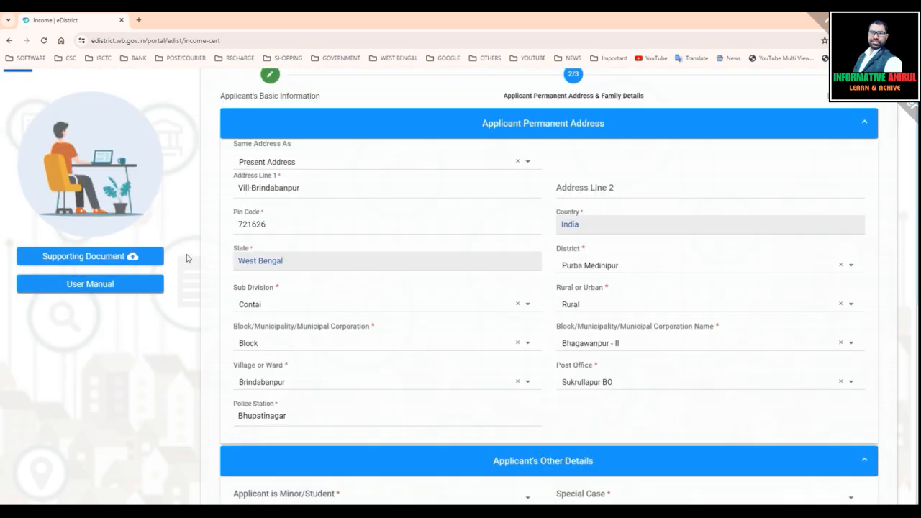
pyautogui.scroll(-3, 187, 256)
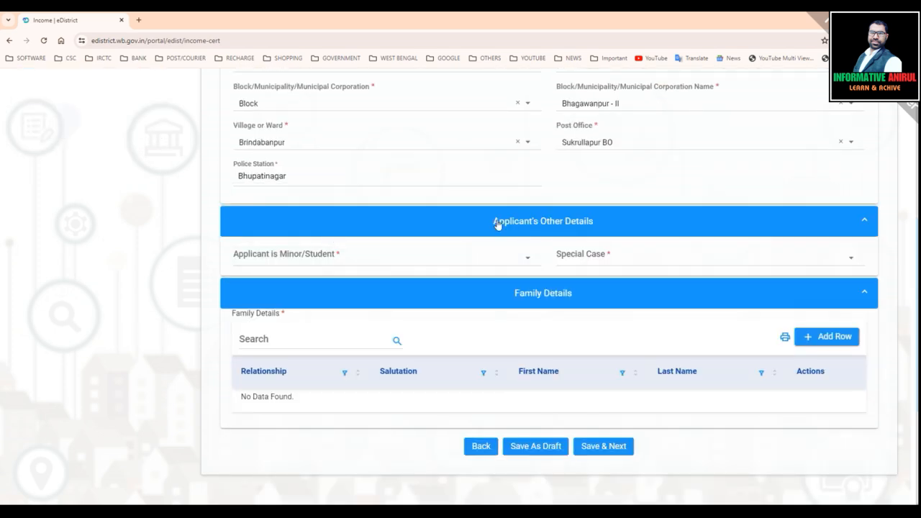
# - Set Applicant is Minor/Student to NO and Special Case to Not Applicable, then add a Family Details row
pyautogui.click(512, 258)
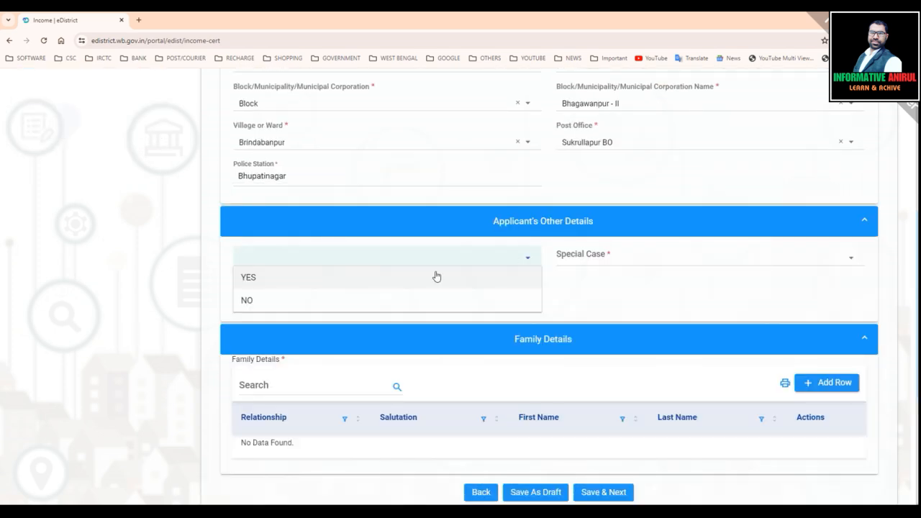
pyautogui.click(316, 301)
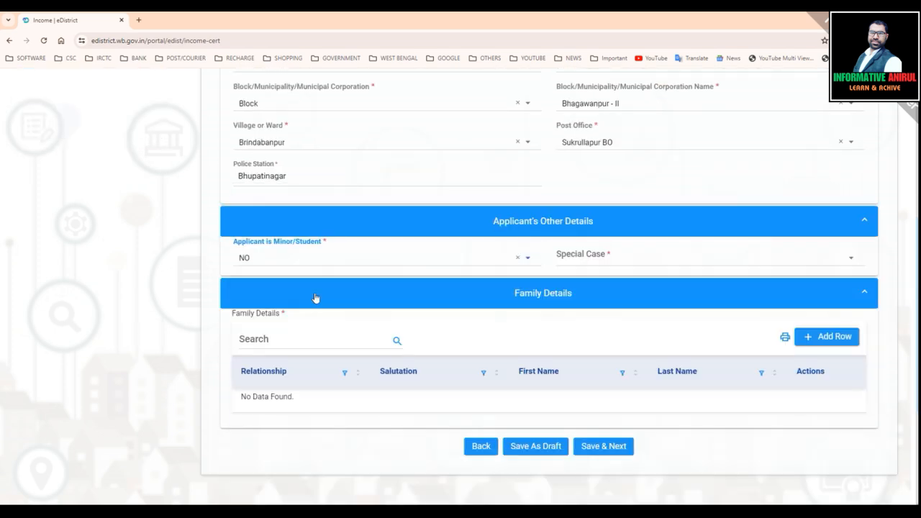
pyautogui.click(606, 257)
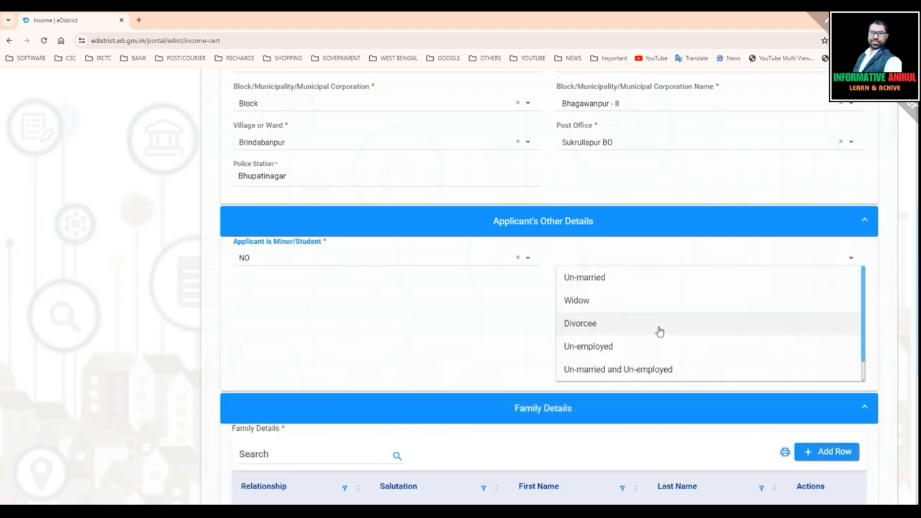
pyautogui.scroll(-1, 659, 331)
pyautogui.scroll(1, 660, 331)
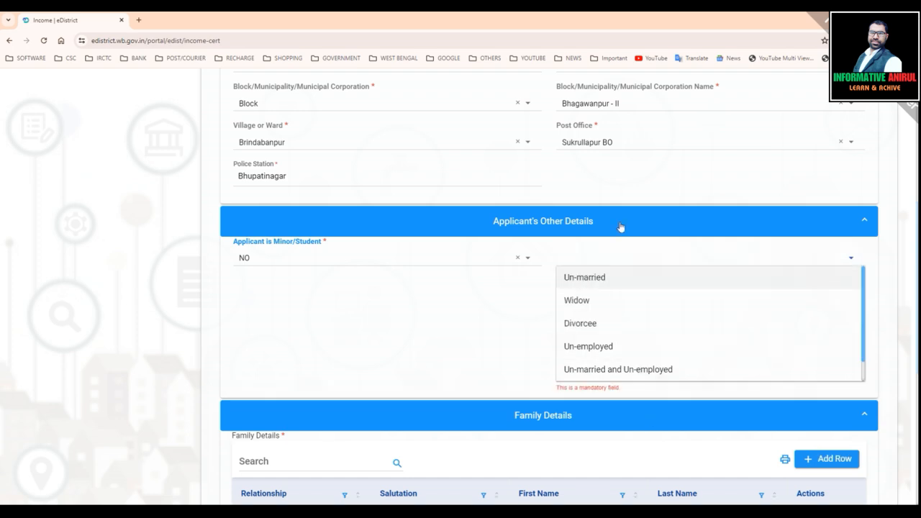
pyautogui.scroll(-1, 646, 328)
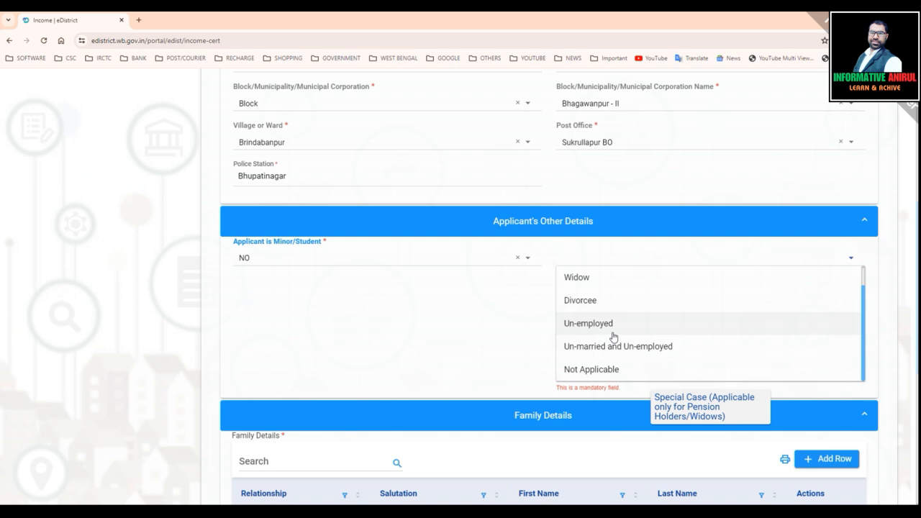
pyautogui.scroll(-1, 610, 326)
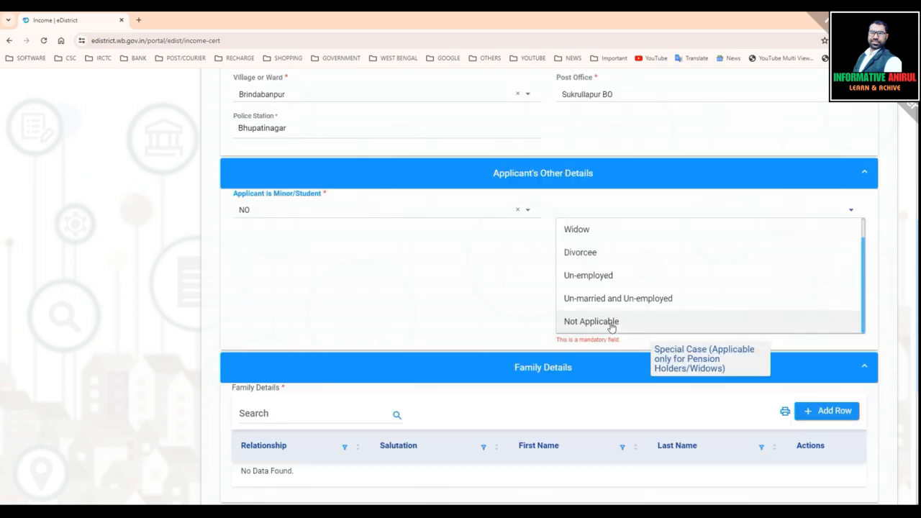
pyautogui.click(610, 322)
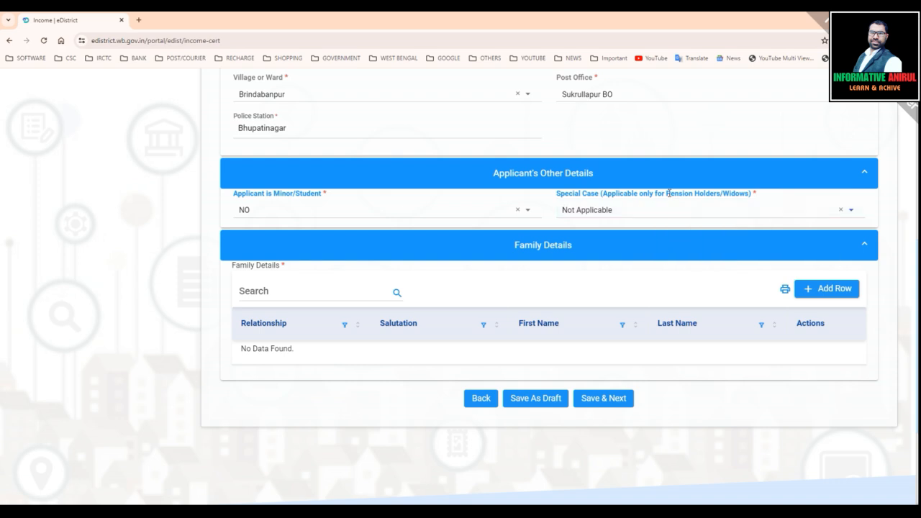
pyautogui.click(841, 298)
pyautogui.click(841, 297)
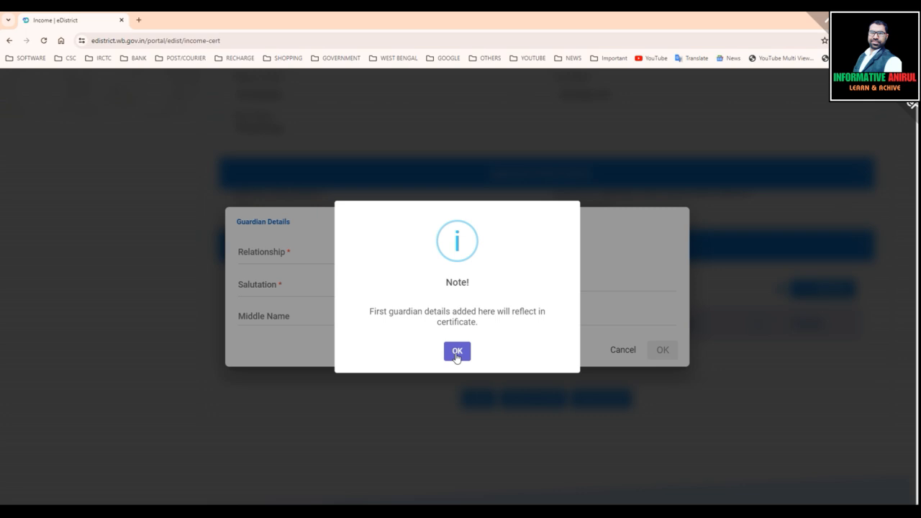
# - Acknowledge the guardian note and choose Father as relationship with salutation Mr
pyautogui.click(456, 354)
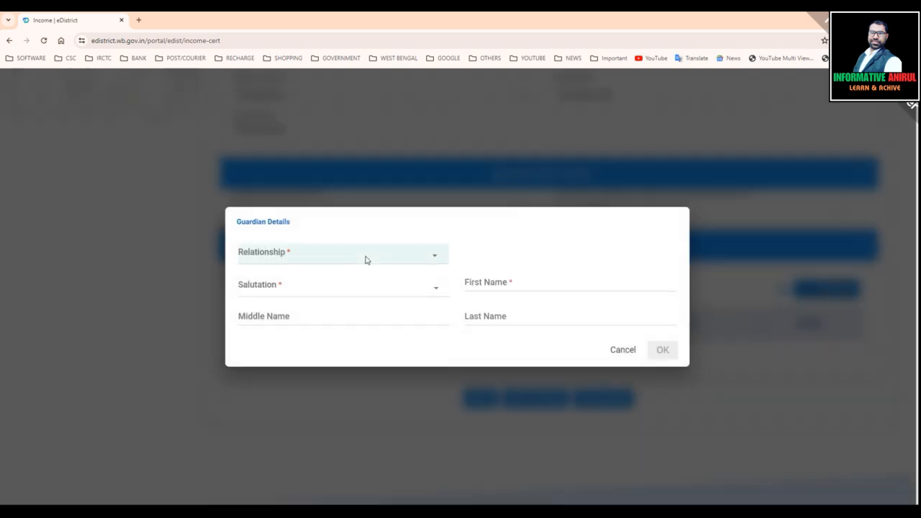
pyautogui.click(365, 260)
pyautogui.click(300, 241)
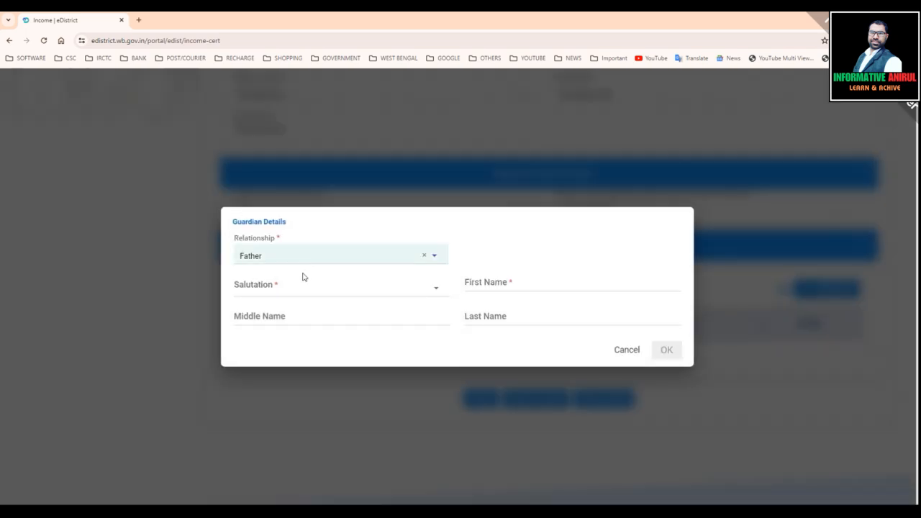
pyautogui.click(300, 288)
pyautogui.click(300, 255)
# - Enter the father's first and last names, add him to the table, and start another row
pyautogui.press('Tab')
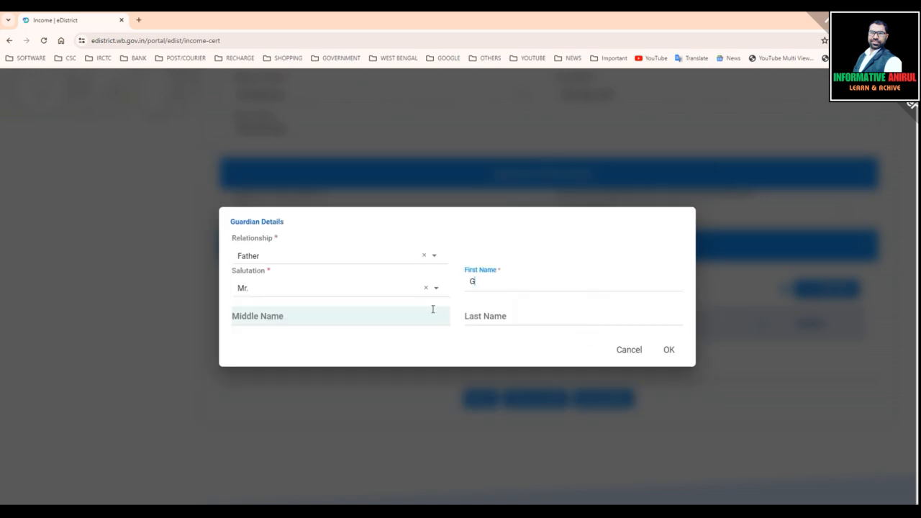
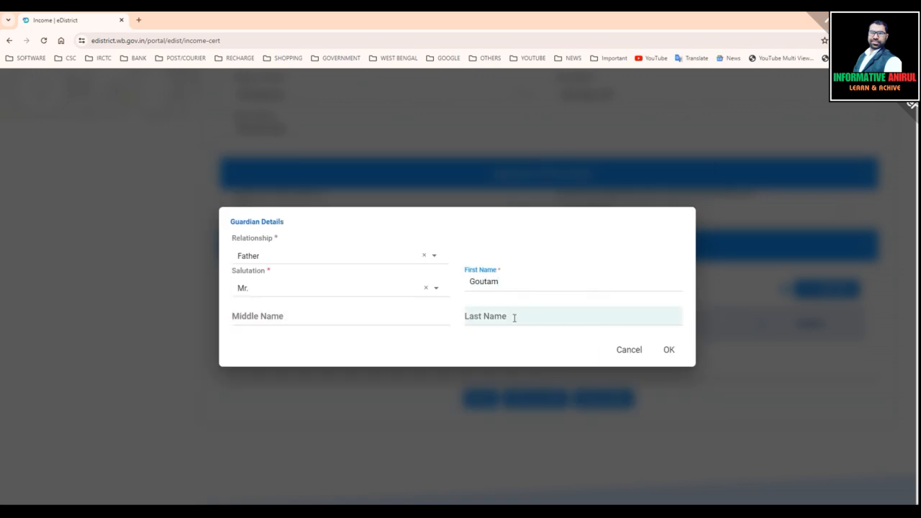
pyautogui.click(514, 317)
pyautogui.click(669, 350)
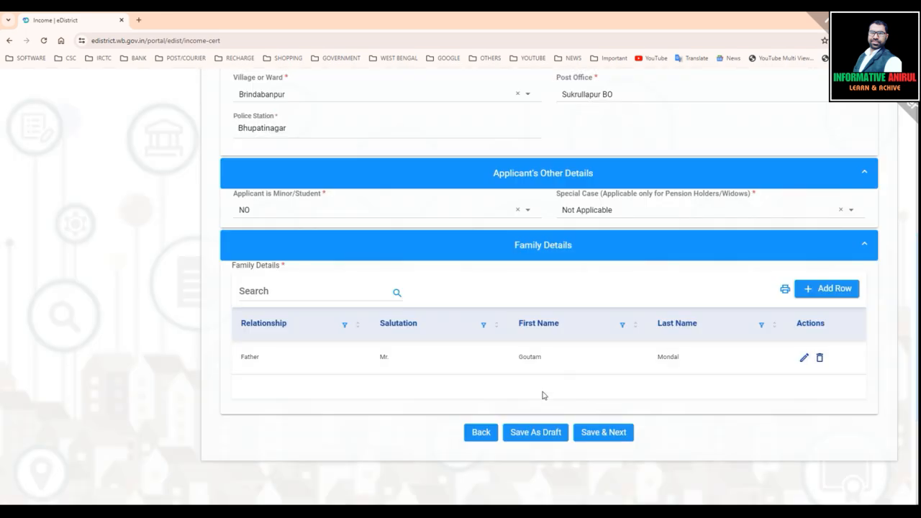
pyautogui.scroll(-1, 828, 241)
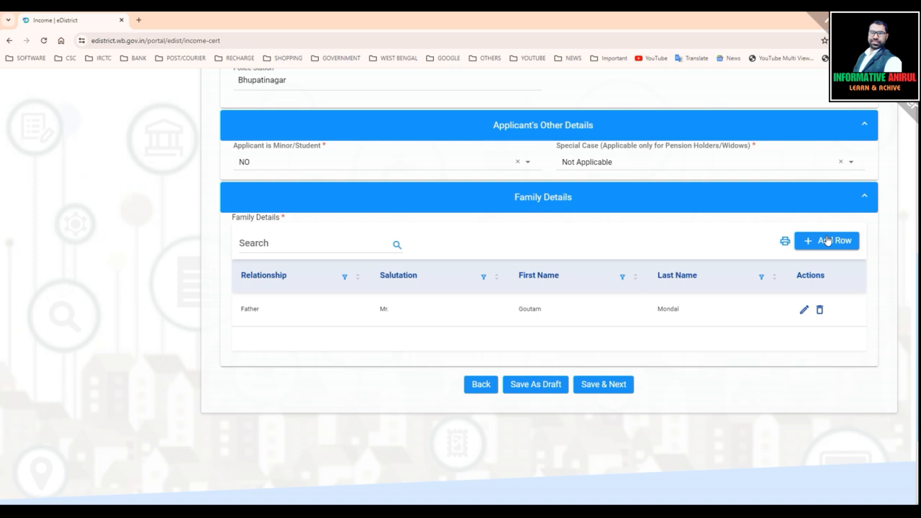
pyautogui.click(828, 241)
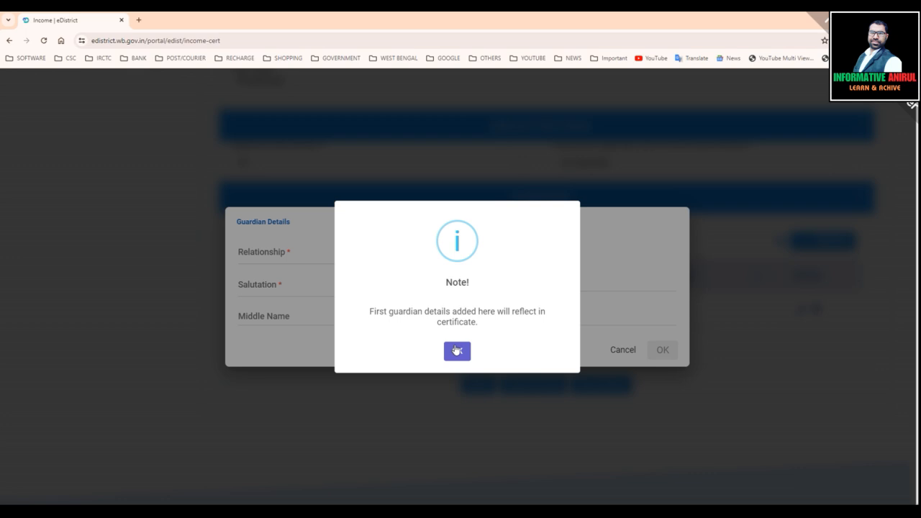
# - Dismiss the note and select Mother as the relationship with salutation Mrs
pyautogui.click(456, 351)
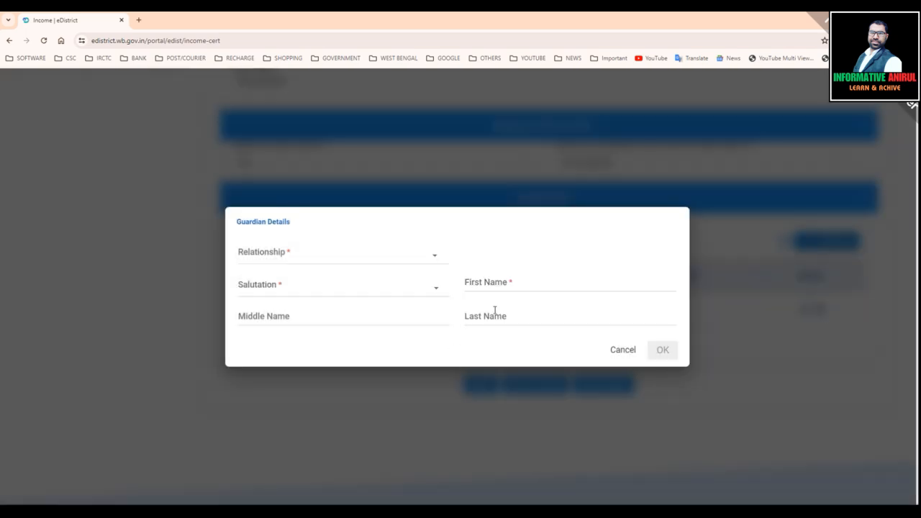
pyautogui.click(334, 258)
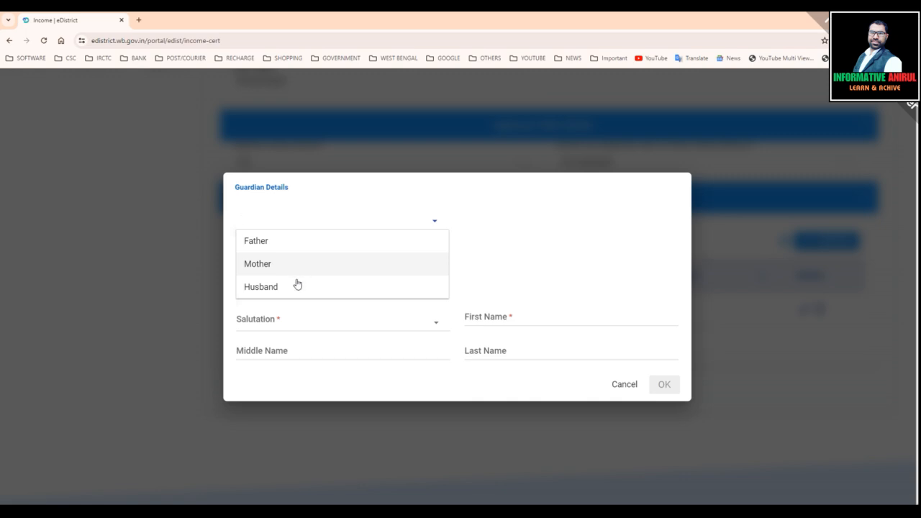
pyautogui.click(342, 200)
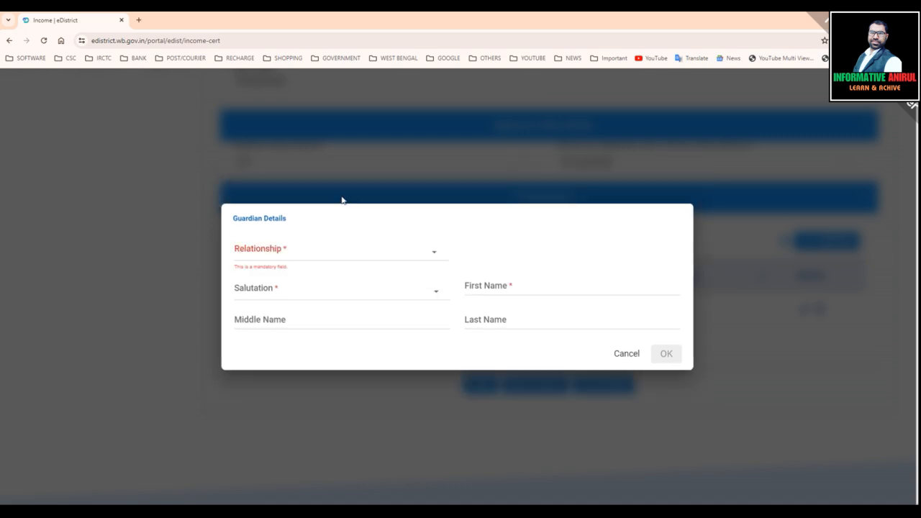
pyautogui.click(386, 233)
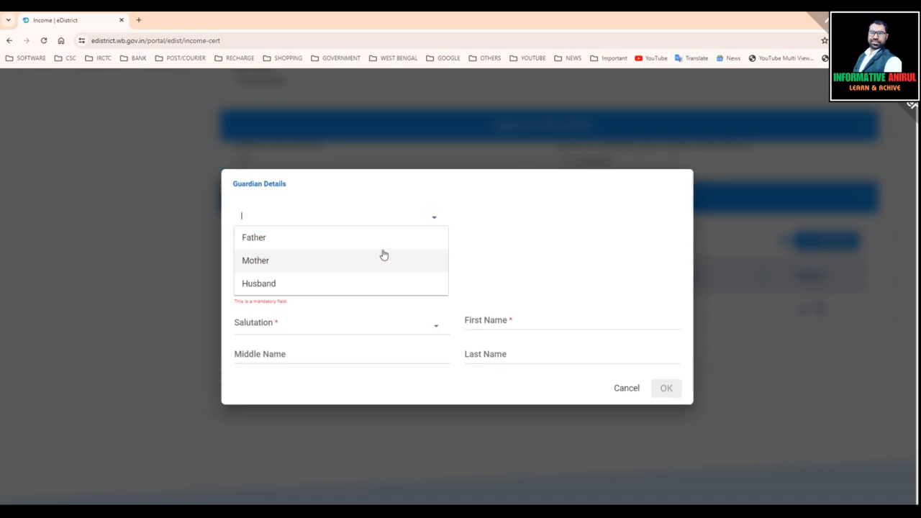
pyautogui.click(315, 259)
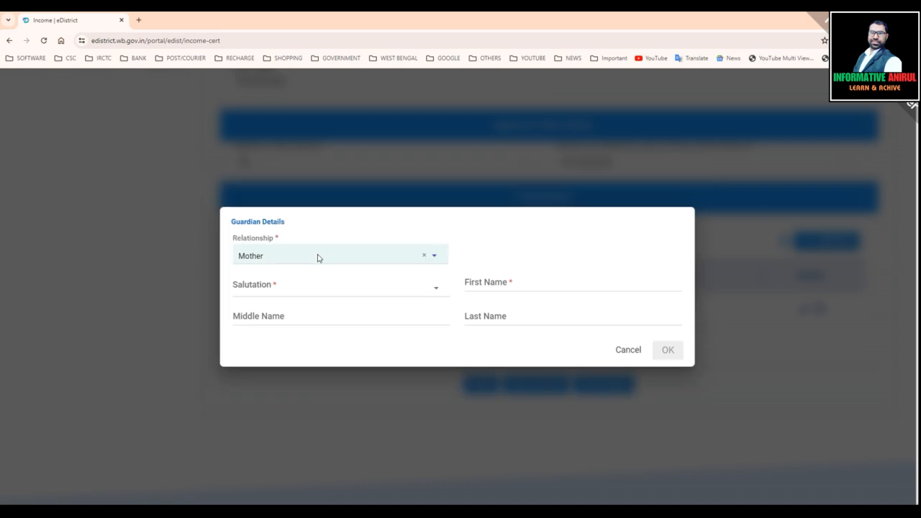
pyautogui.click(348, 293)
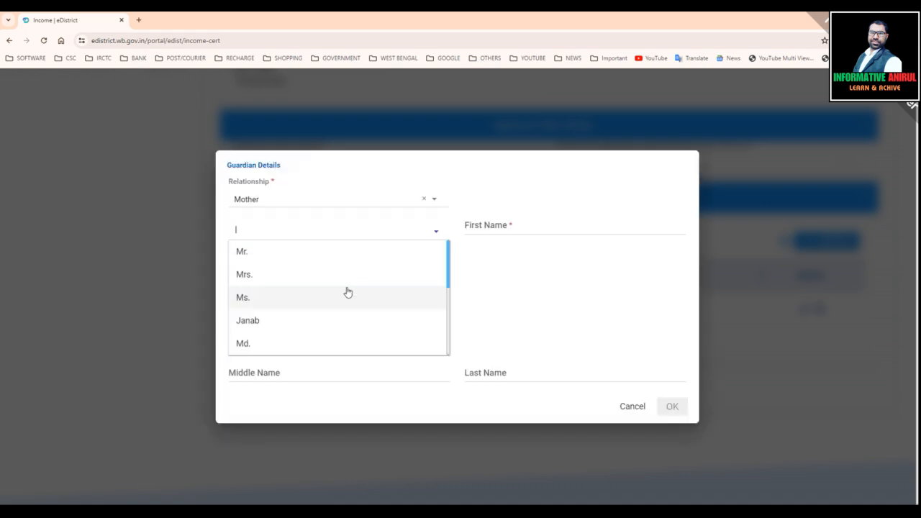
pyautogui.click(281, 274)
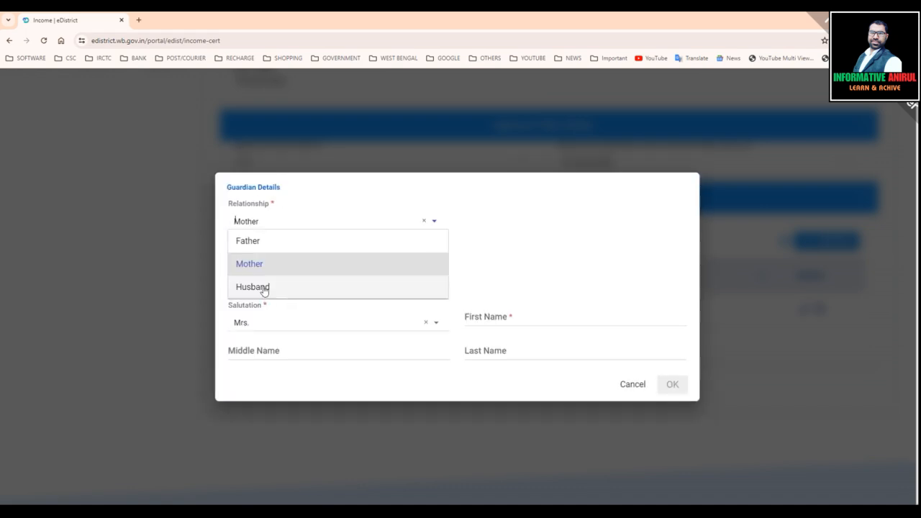
pyautogui.click(304, 191)
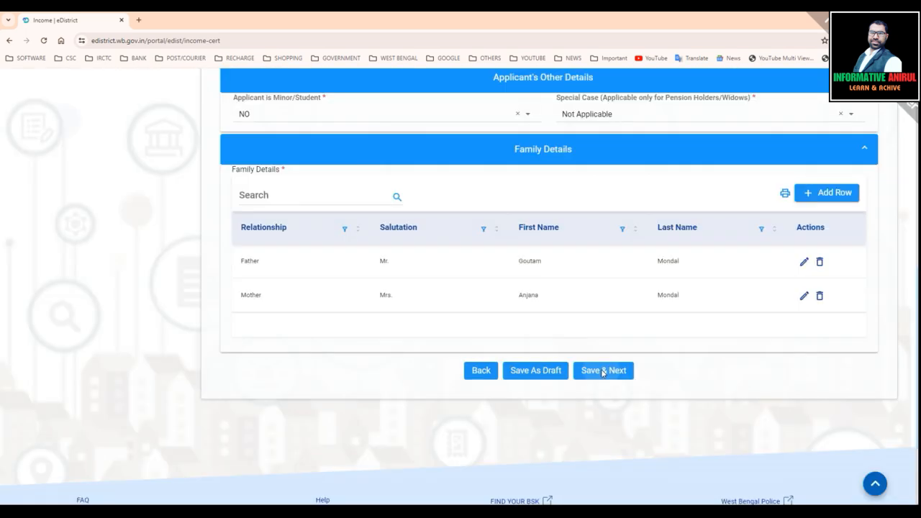
# - Go to step 3/3, Income Details, and enter 5000 as the applicant's monthly income
pyautogui.click(603, 370)
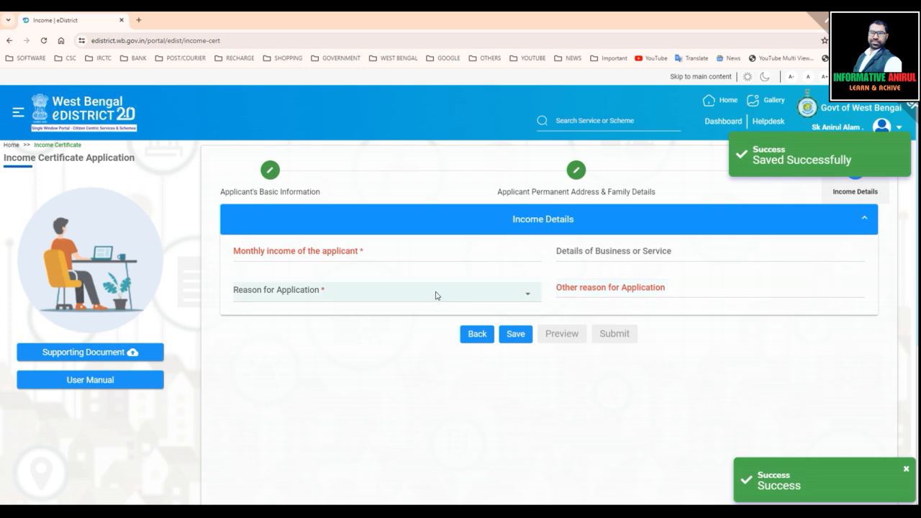
pyautogui.click(369, 252)
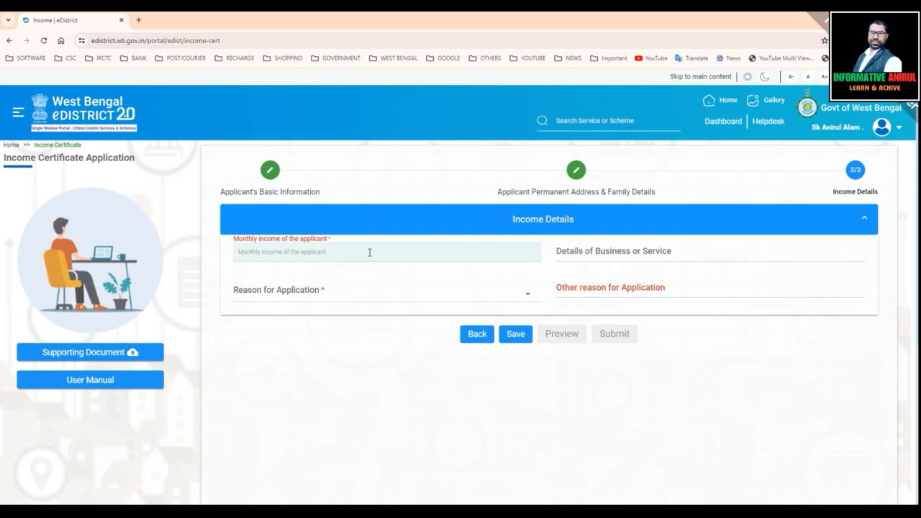
pyautogui.write('5000')
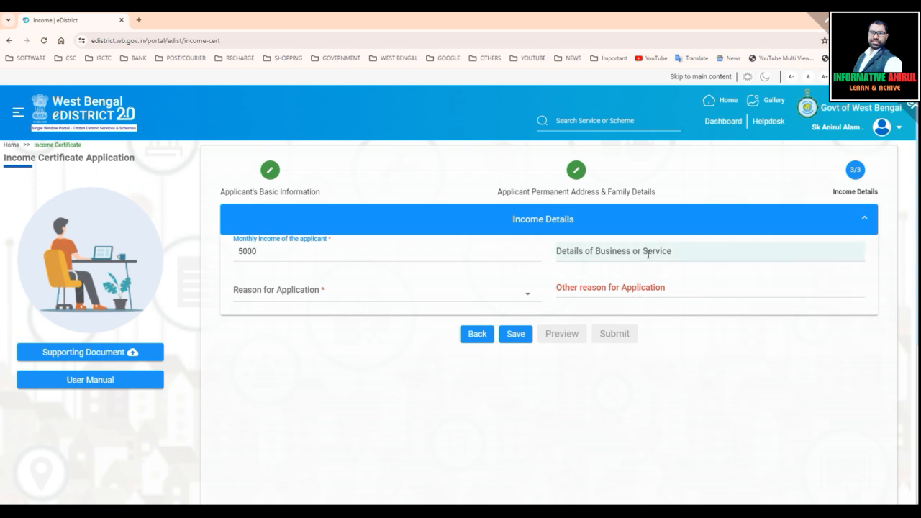
pyautogui.click(648, 252)
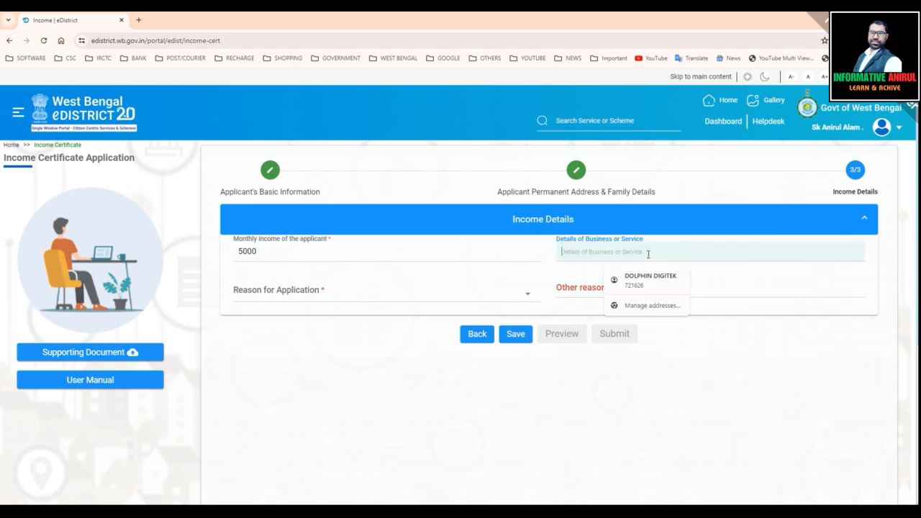
pyautogui.click(735, 360)
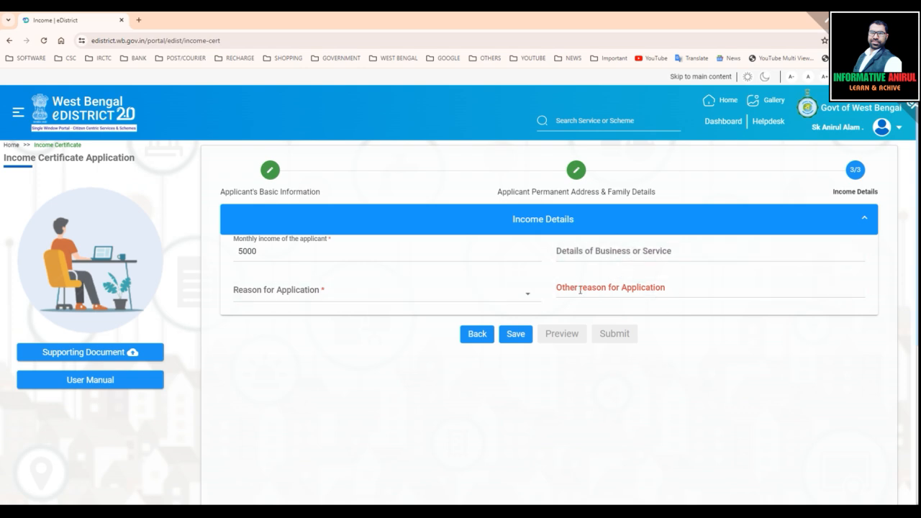
pyautogui.click(462, 294)
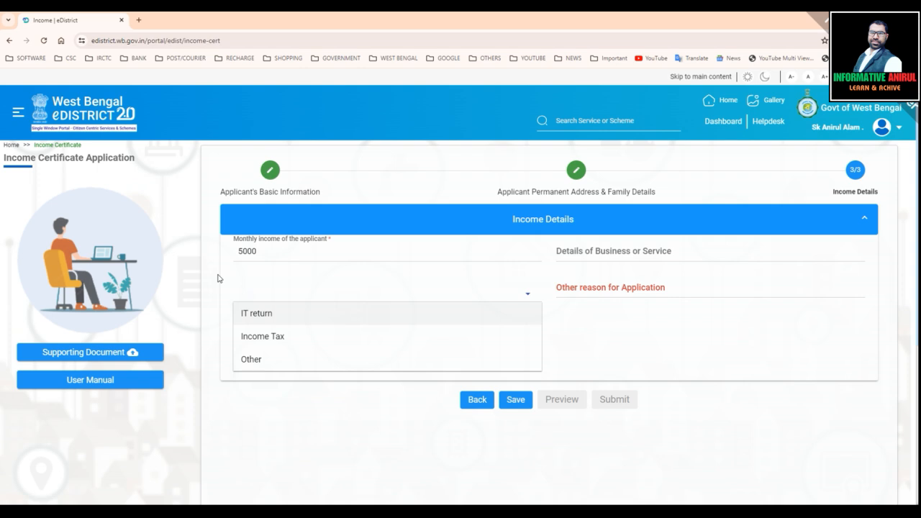
# - Set Reason for Application to Other, revealing the mandatory Other reason field
pyautogui.click(258, 361)
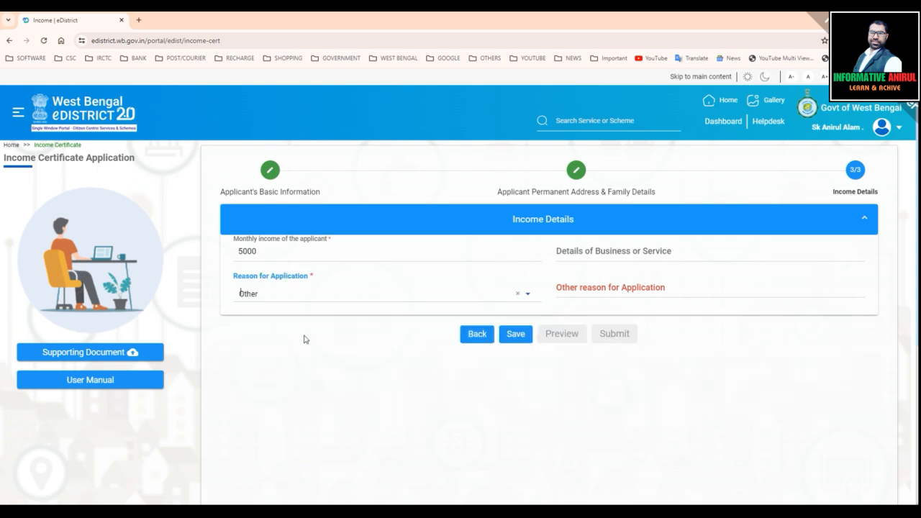
pyautogui.click(647, 287)
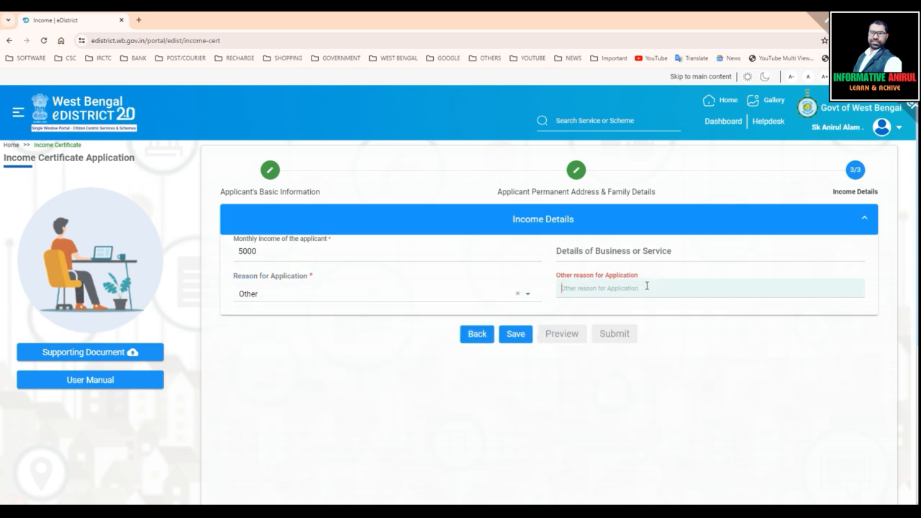
pyautogui.click(343, 299)
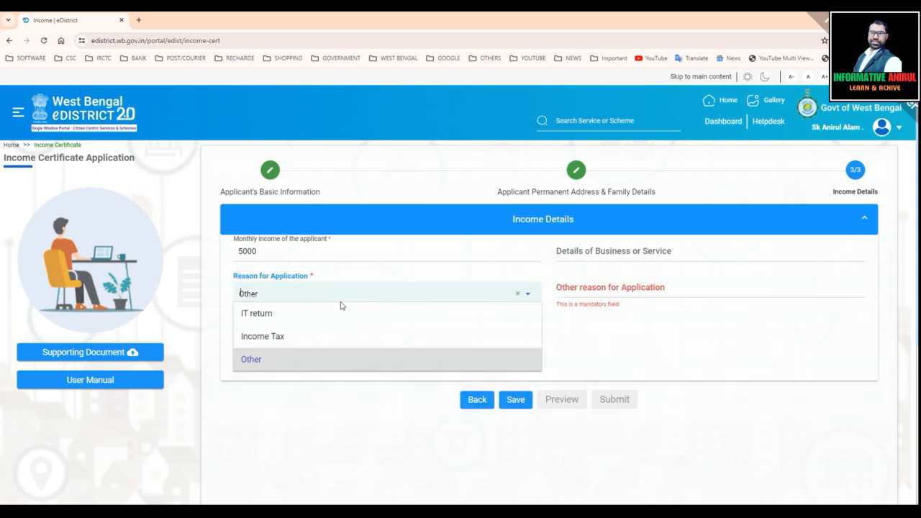
pyautogui.click(251, 359)
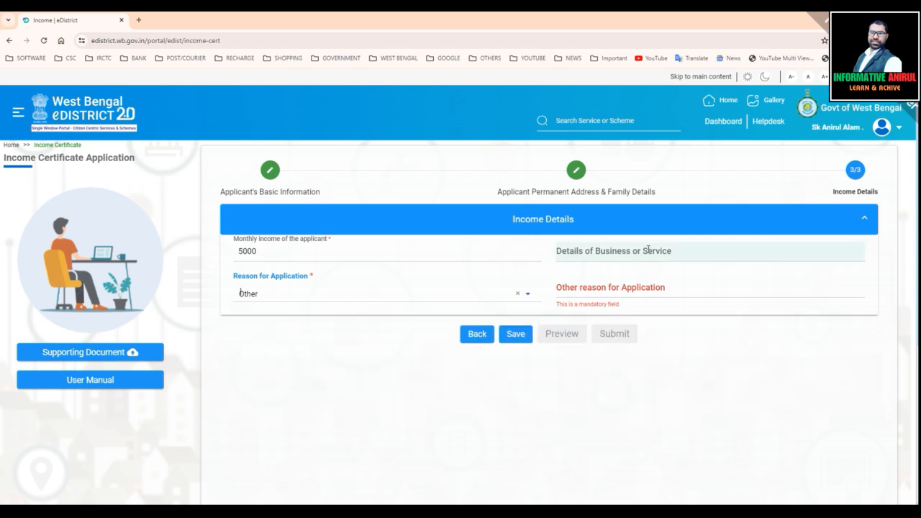
pyautogui.click(643, 286)
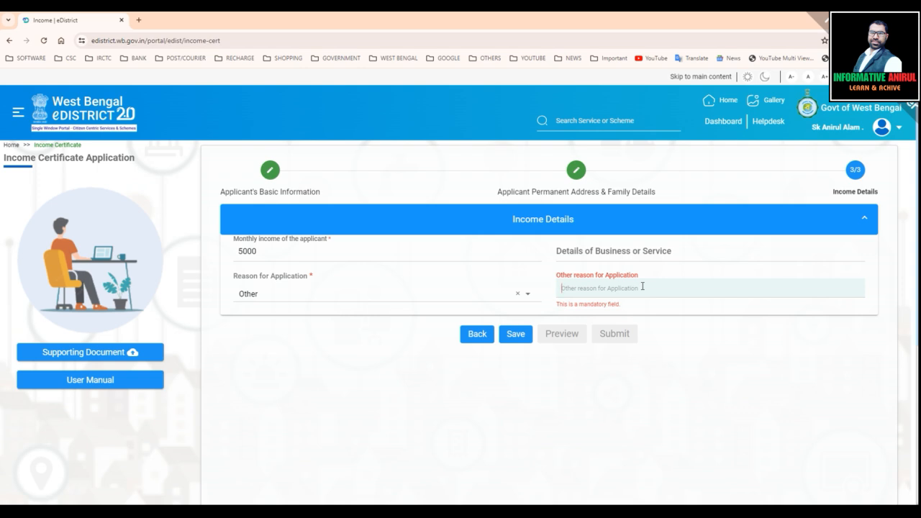
pyautogui.click(618, 318)
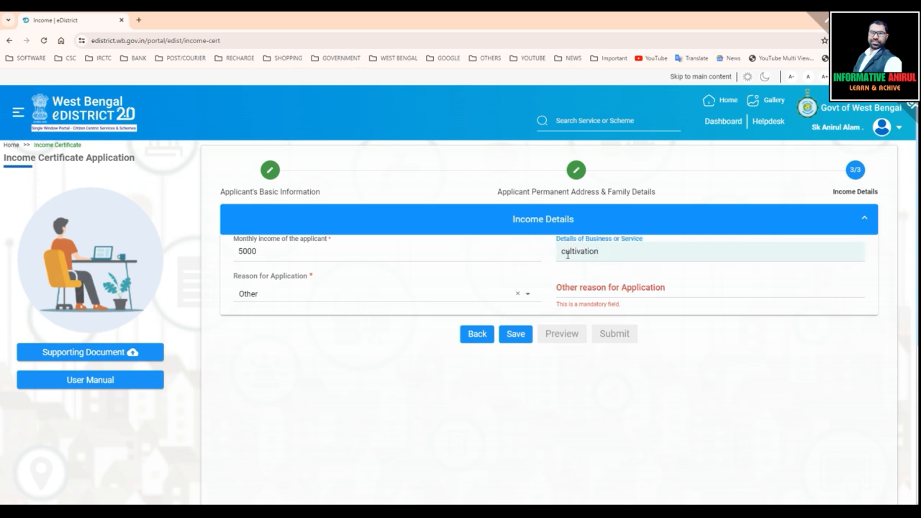
# - Capitalise the business details so they read 'Cultivation'
pyautogui.click(568, 255)
pyautogui.press('BackSpace')
pyautogui.write('C')
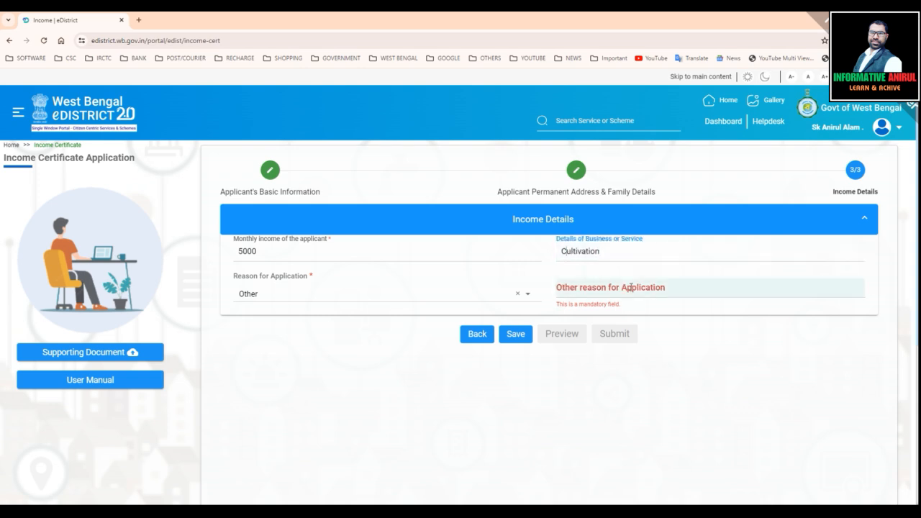
# - Enter 'For Ration Dealership' as the other reason and open the supporting documents list
pyautogui.click(631, 287)
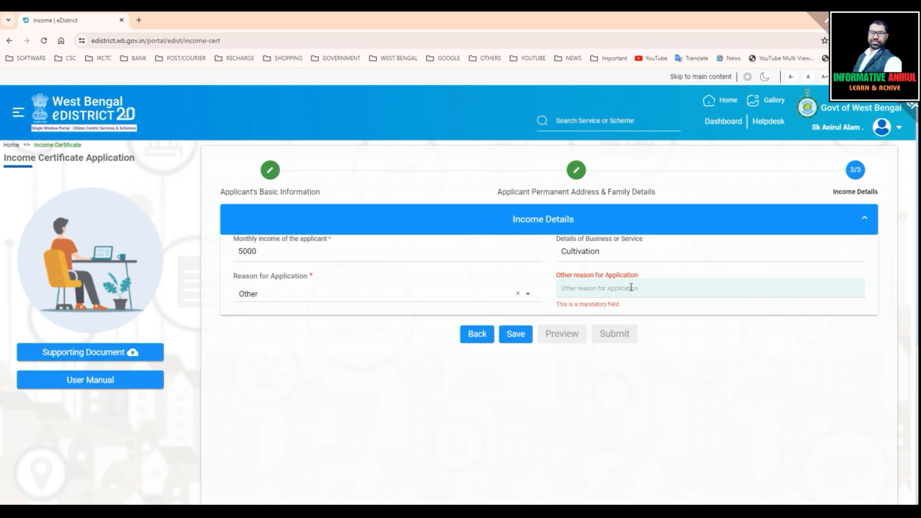
pyautogui.write('Ration Dealership')
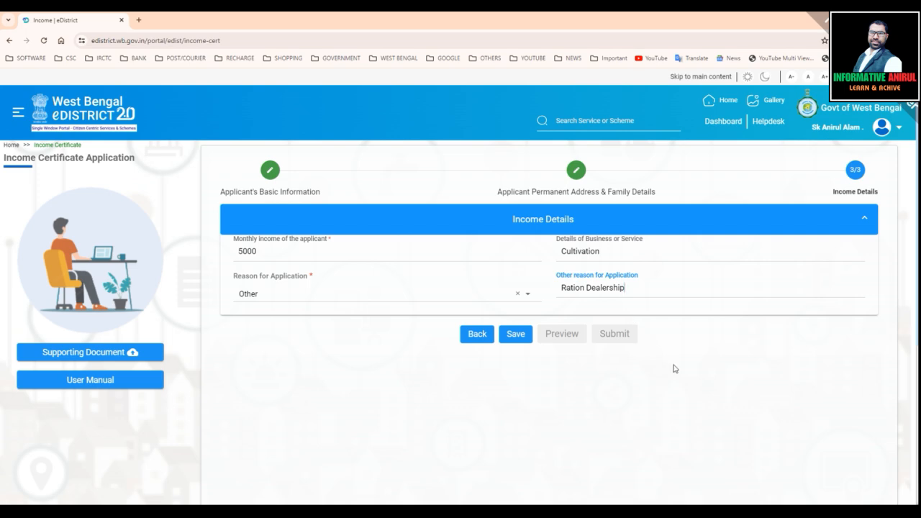
pyautogui.press('Home')
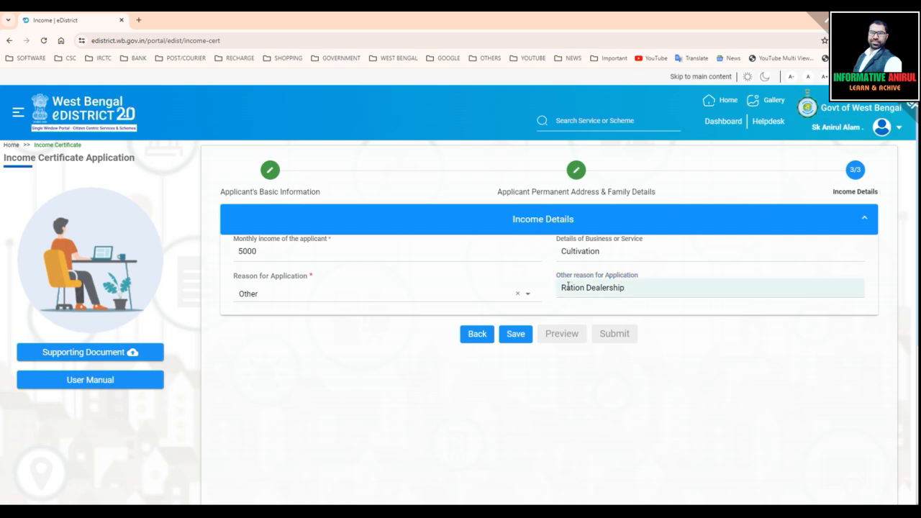
pyautogui.write('For')
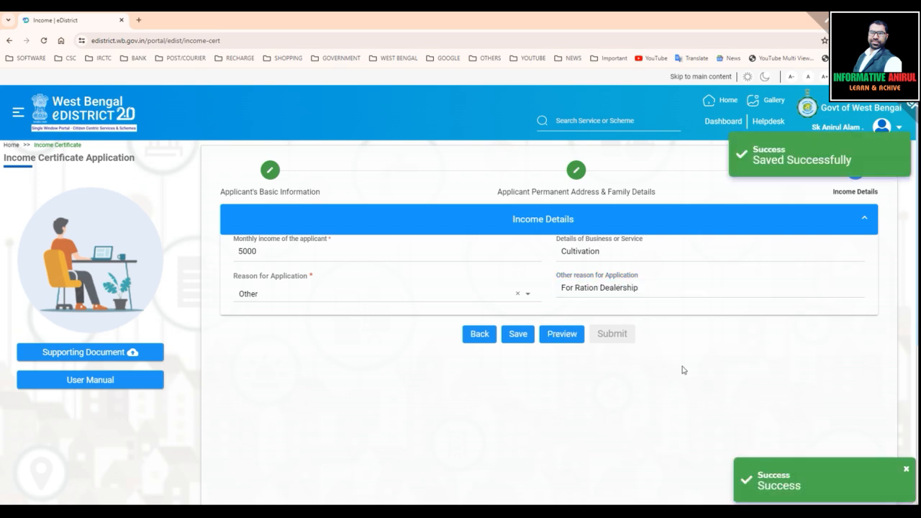
pyautogui.scroll(-3, 685, 370)
pyautogui.scroll(2, 686, 370)
pyautogui.scroll(2, 686, 370)
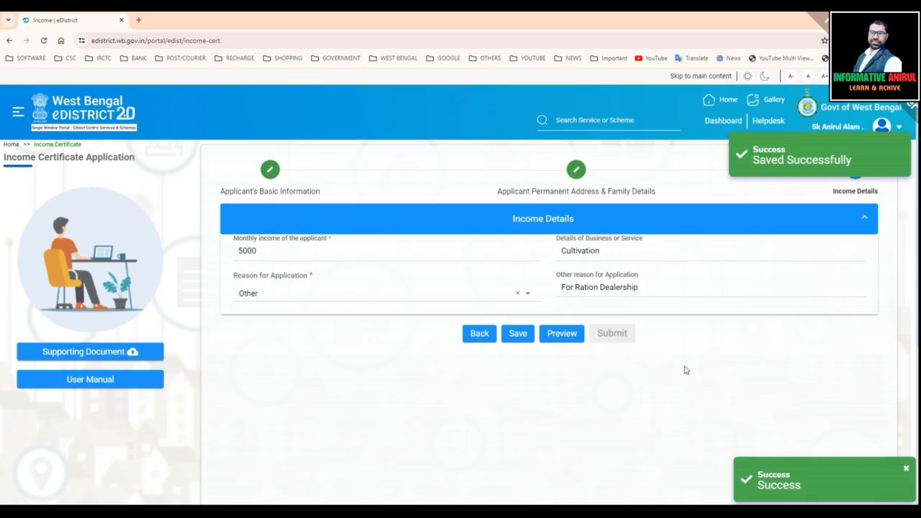
pyautogui.click(91, 352)
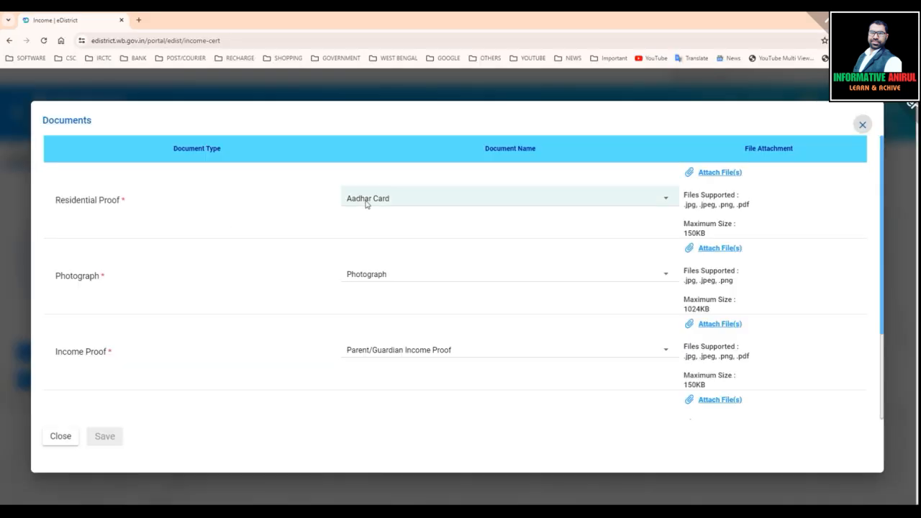
# - Set Residential Proof to EPIC and attach the img018 picture as its file
pyautogui.click(365, 204)
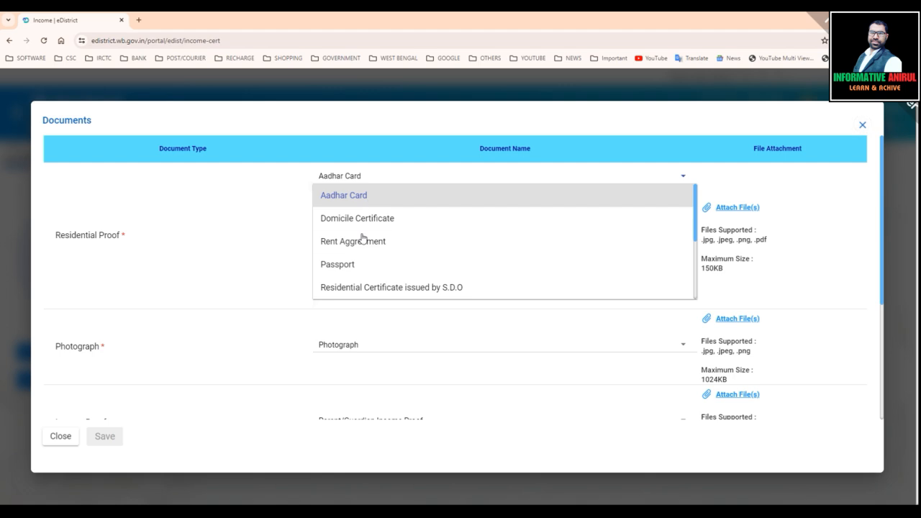
pyautogui.scroll(-5, 357, 266)
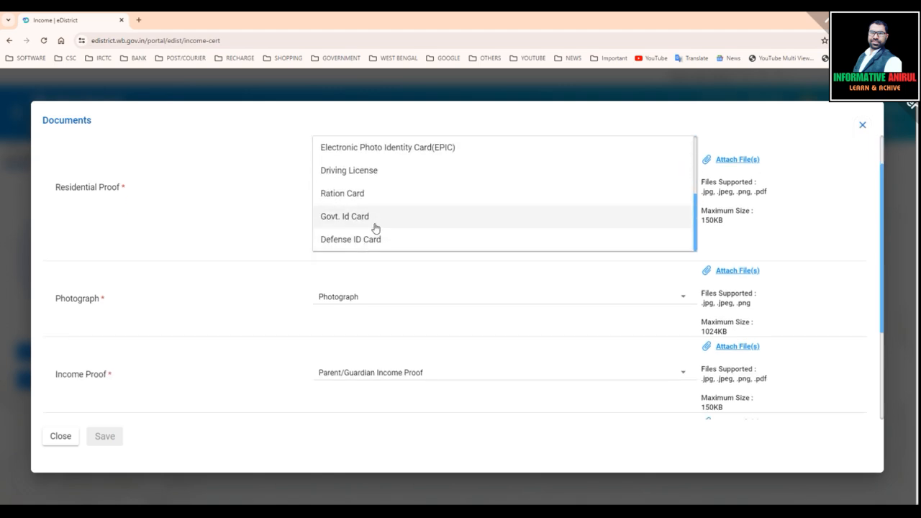
pyautogui.scroll(1, 375, 228)
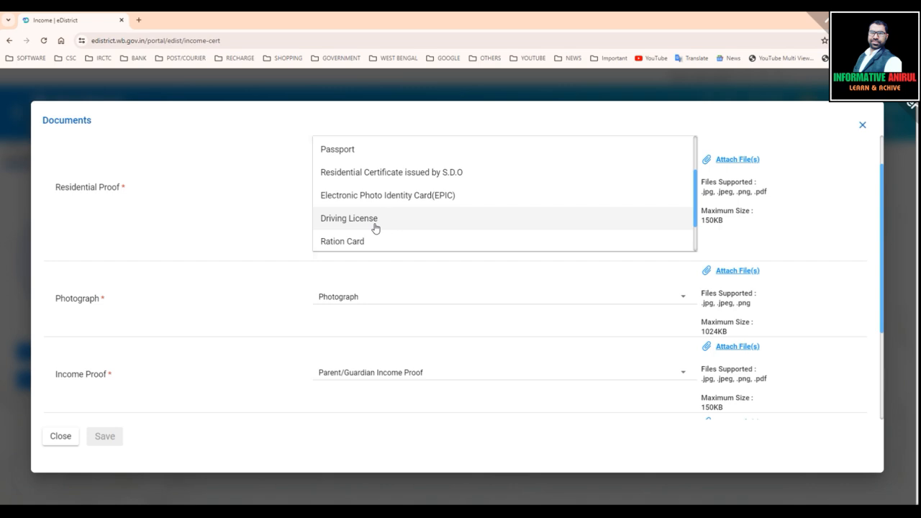
pyautogui.scroll(1, 375, 228)
pyautogui.click(386, 245)
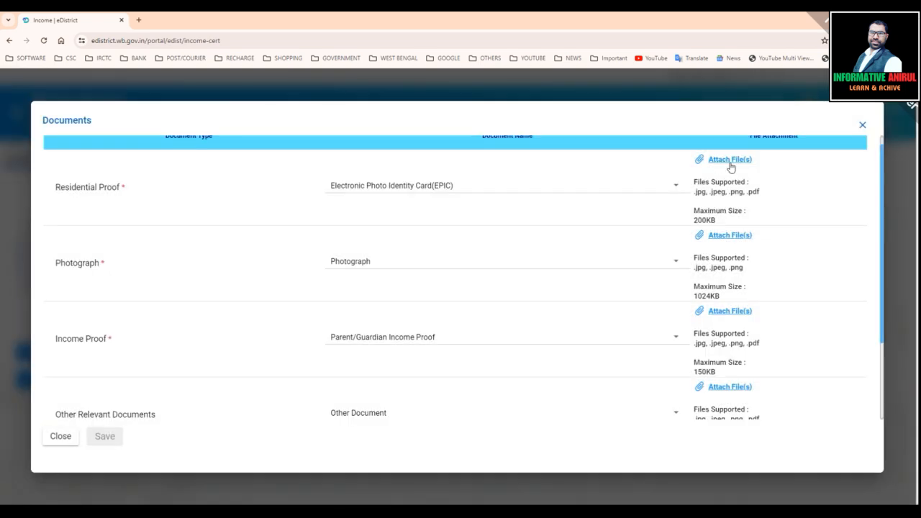
pyautogui.click(731, 162)
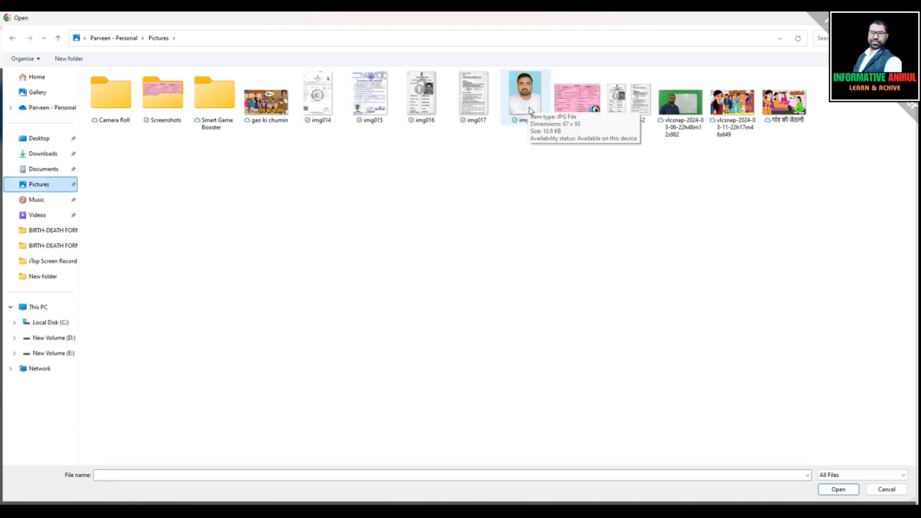
pyautogui.click(530, 110)
pyautogui.press('Return')
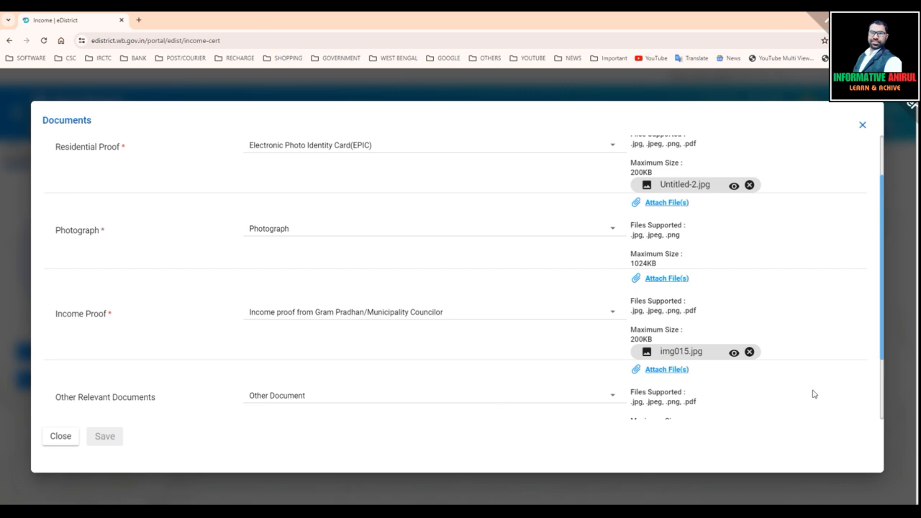
pyautogui.scroll(-3, 809, 390)
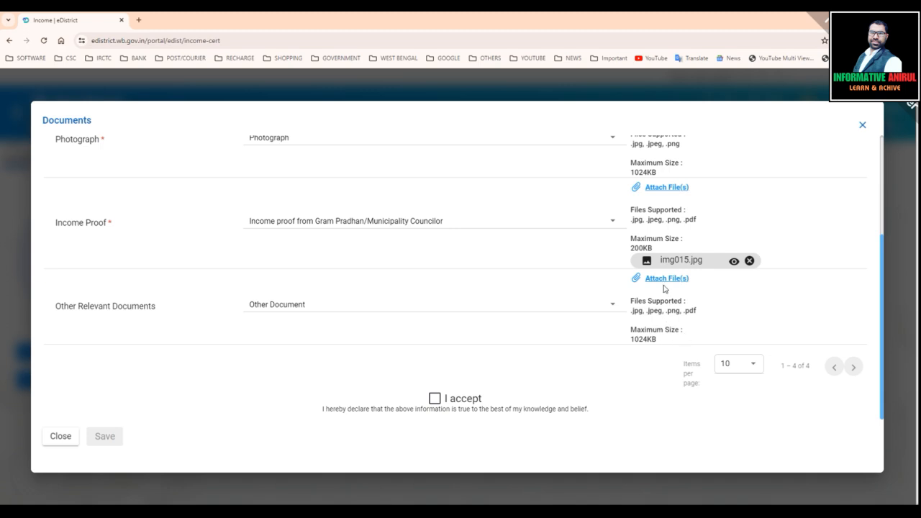
pyautogui.scroll(1, 627, 391)
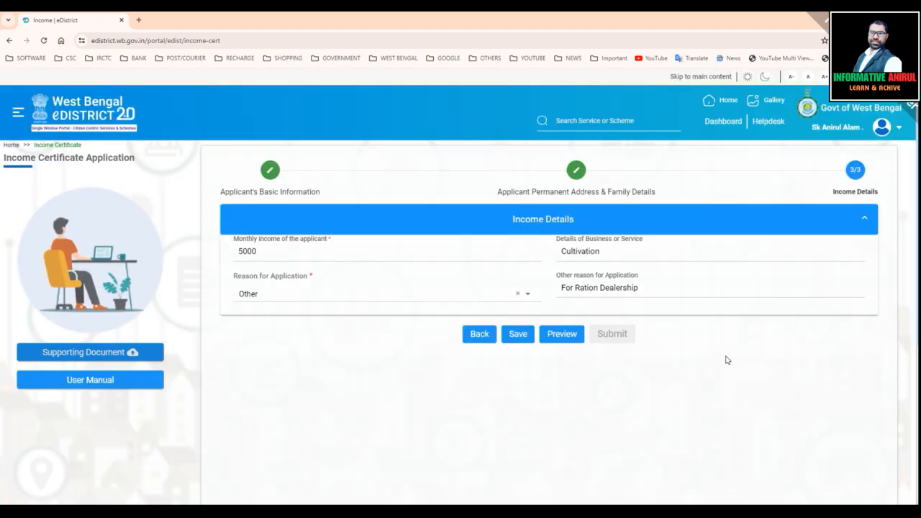
# - Scroll through the application preview to review its contents before submitting
pyautogui.scroll(-5, 727, 360)
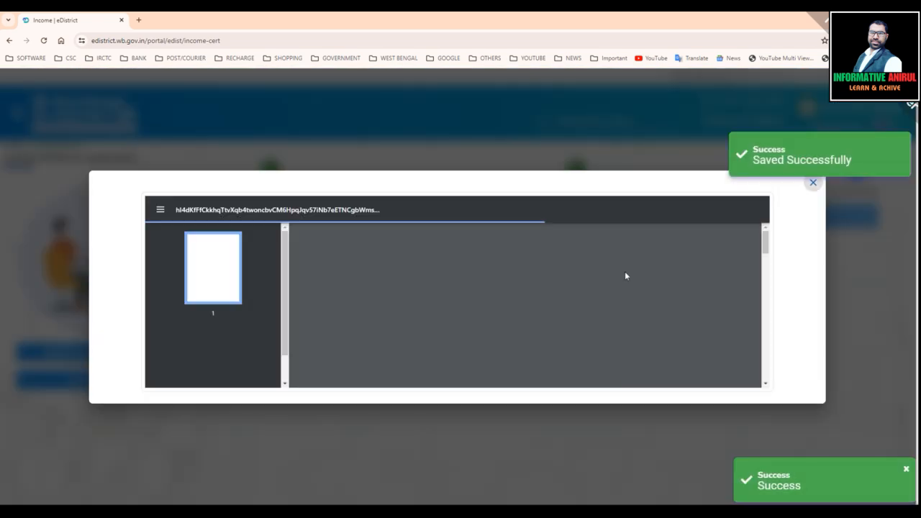
pyautogui.scroll(-1, 615, 290)
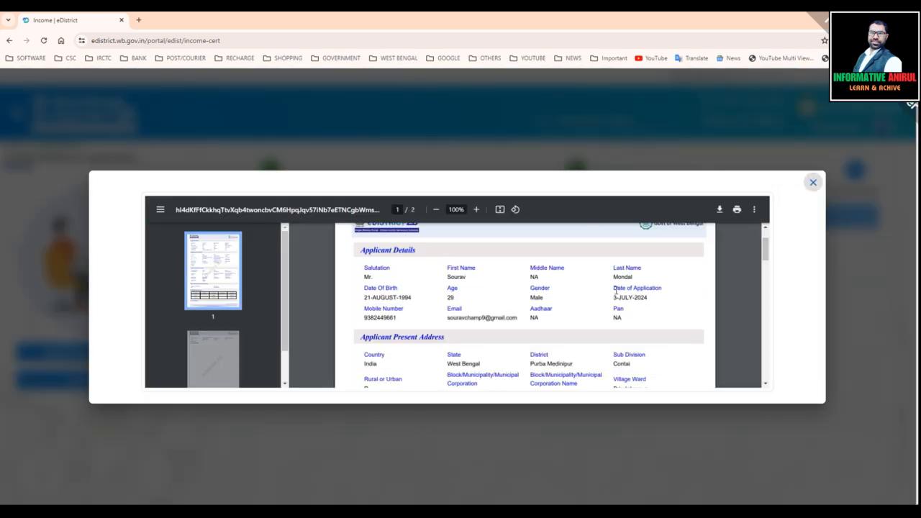
pyautogui.scroll(-3, 615, 291)
pyautogui.scroll(4, 687, 257)
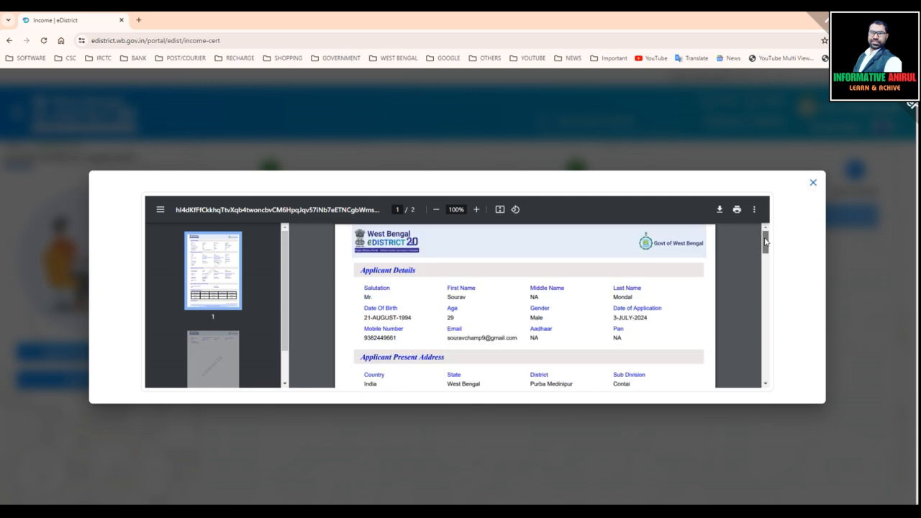
pyautogui.scroll(-1, 765, 243)
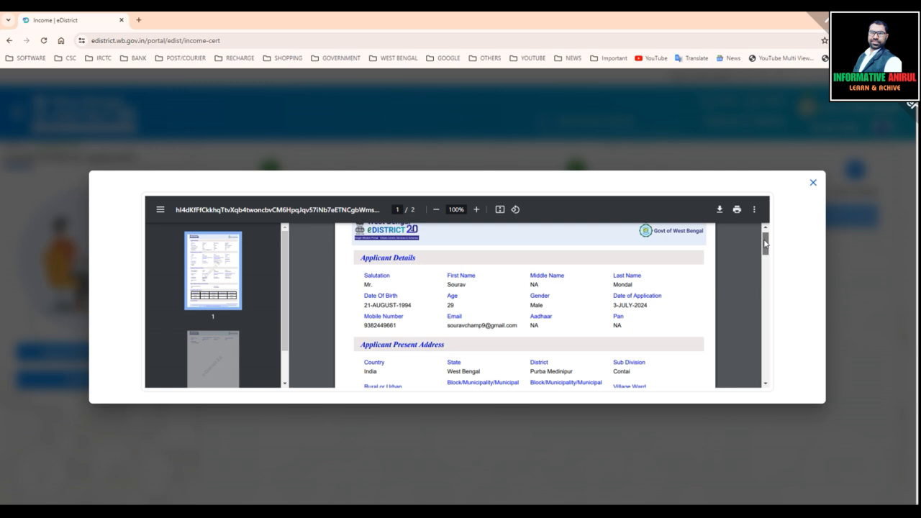
pyautogui.moveTo(765, 244); pyautogui.dragTo(765, 244)
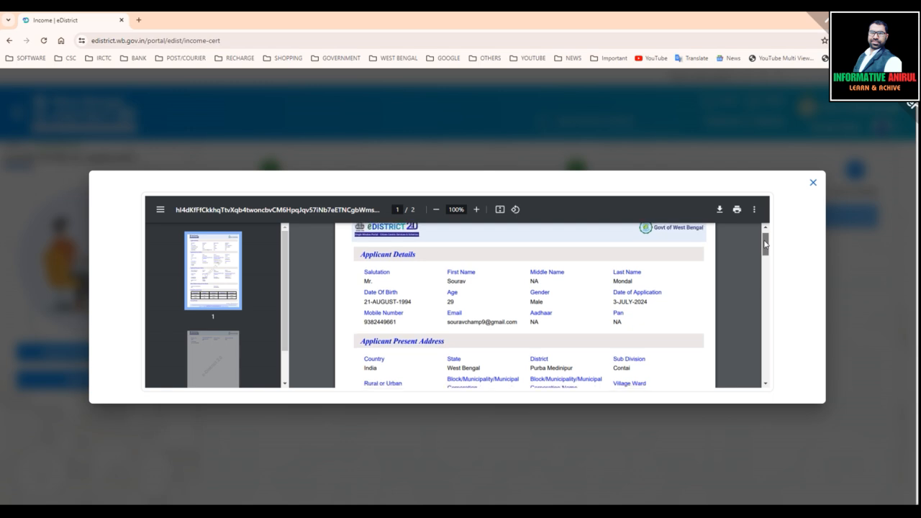
pyautogui.moveTo(765, 245); pyautogui.dragTo(762, 316)
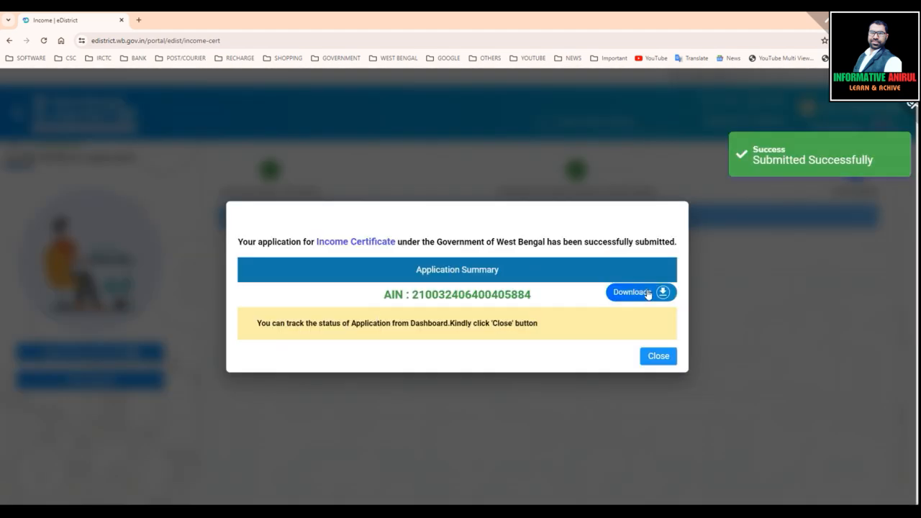
# - Copy the AIN, save the acknowledgement PDF to the desktop, and close the application summary
pyautogui.doubleClick(452, 294)
pyautogui.moveTo(655, 297)
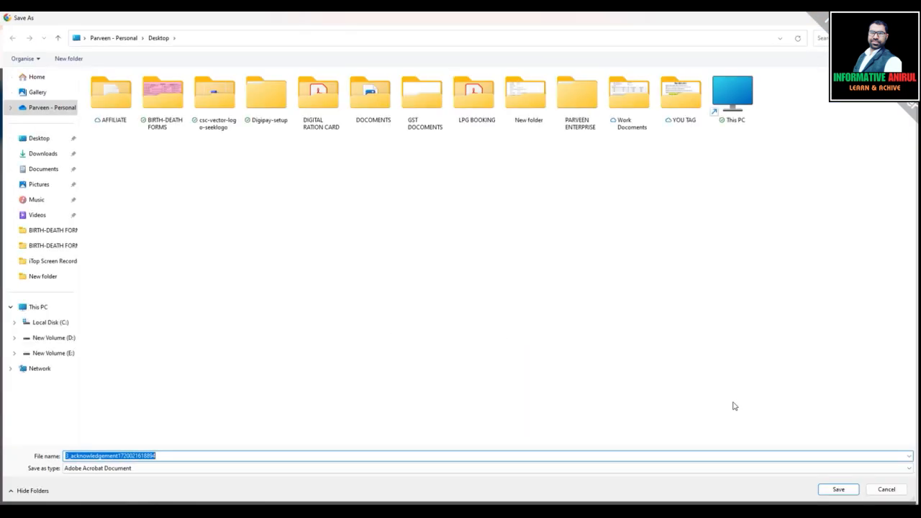
pyautogui.click(902, 490)
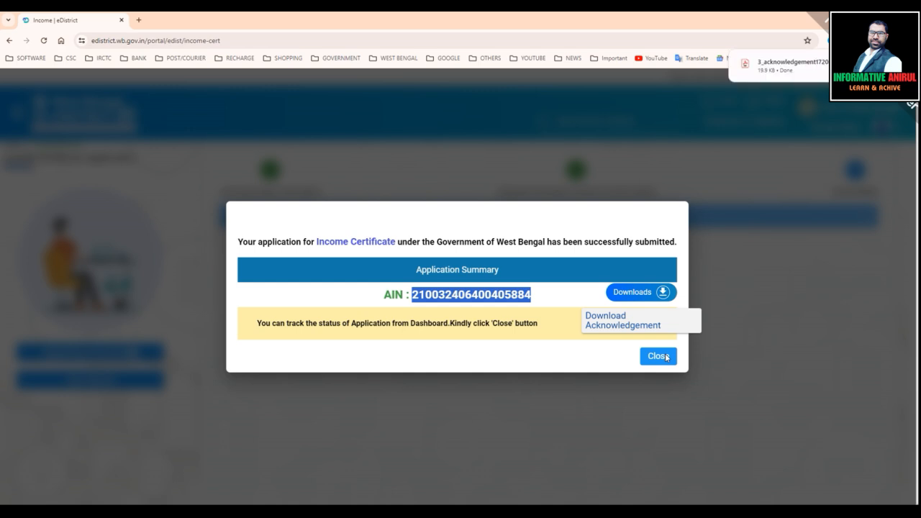
pyautogui.click(662, 301)
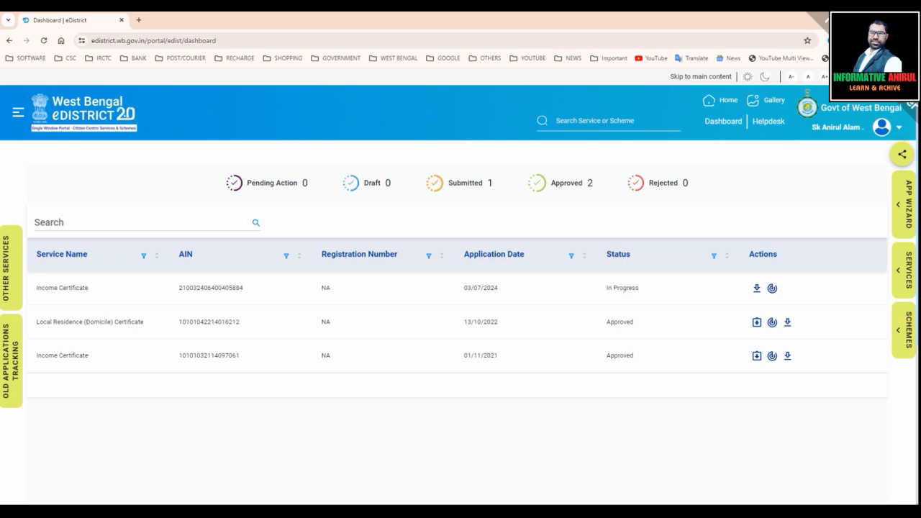
pyautogui.click(862, 20)
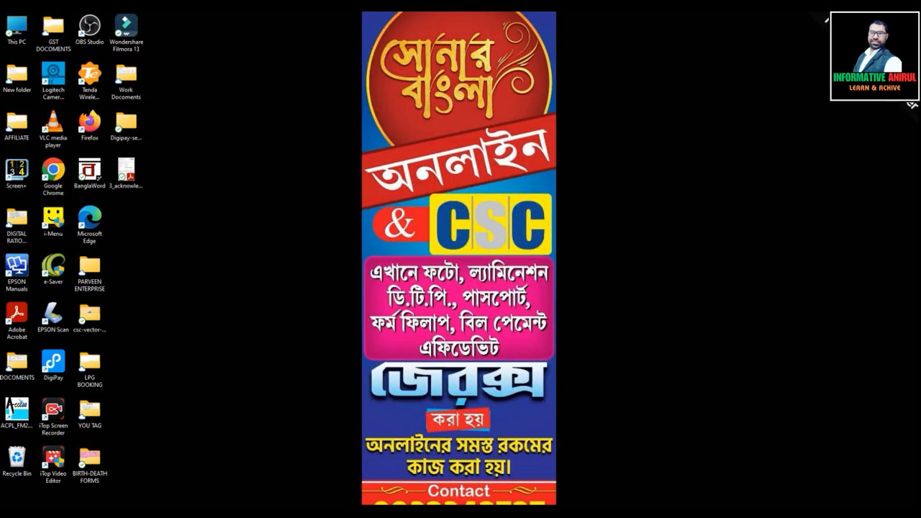
pyautogui.moveTo(396, 512)
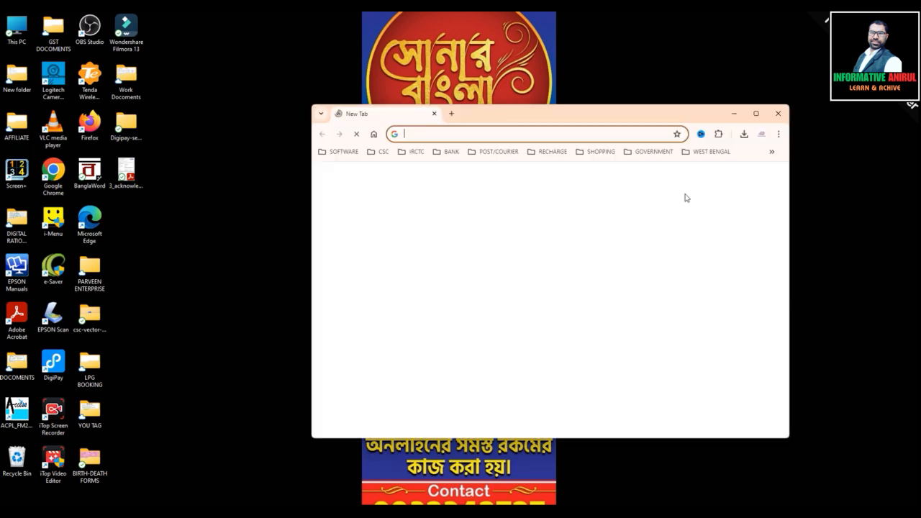
pyautogui.click(776, 116)
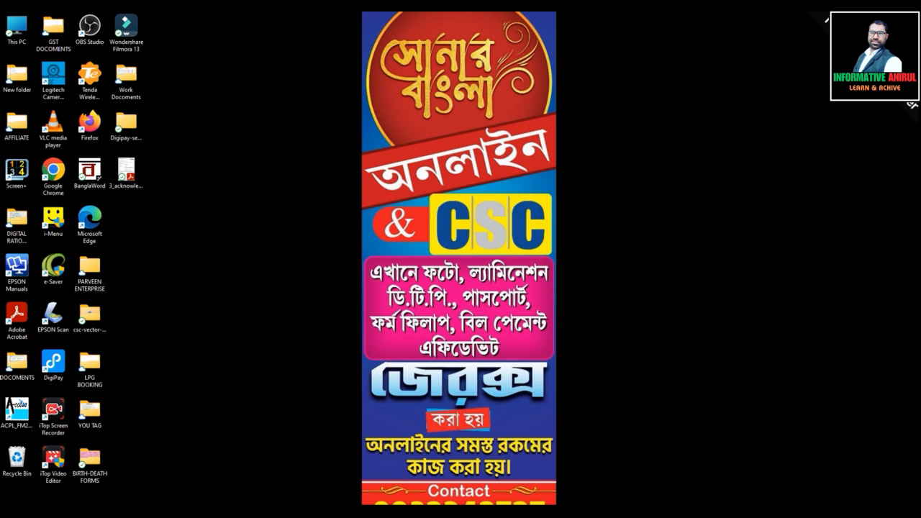
pyautogui.click(693, 512)
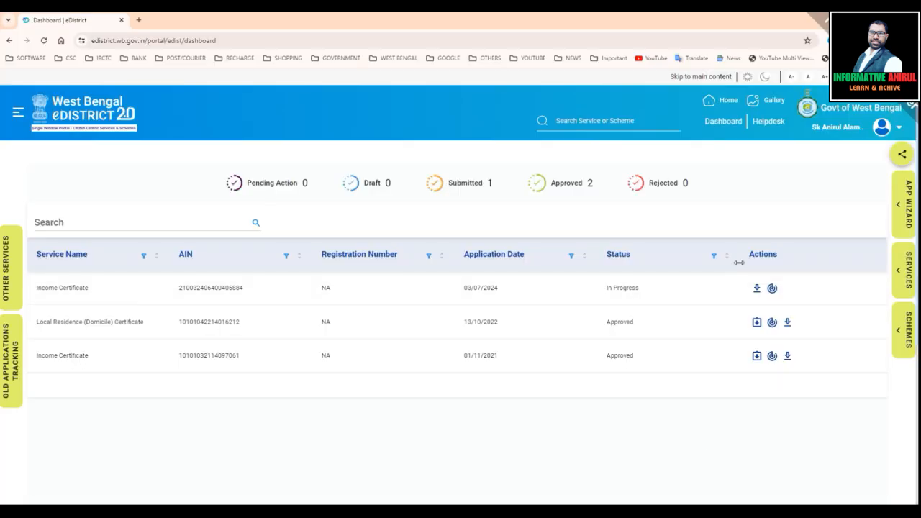